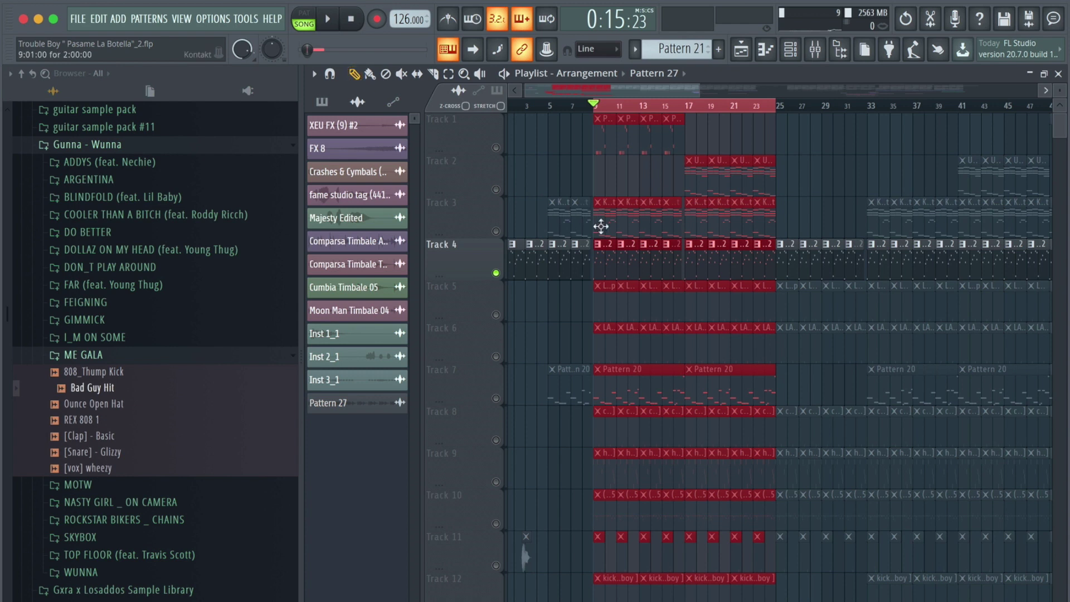
Step: Play the selected section from bar 9 and examine the Xpand!2 melody notes of Track 4 in the piano roll
key("space")
double_click(612, 255)
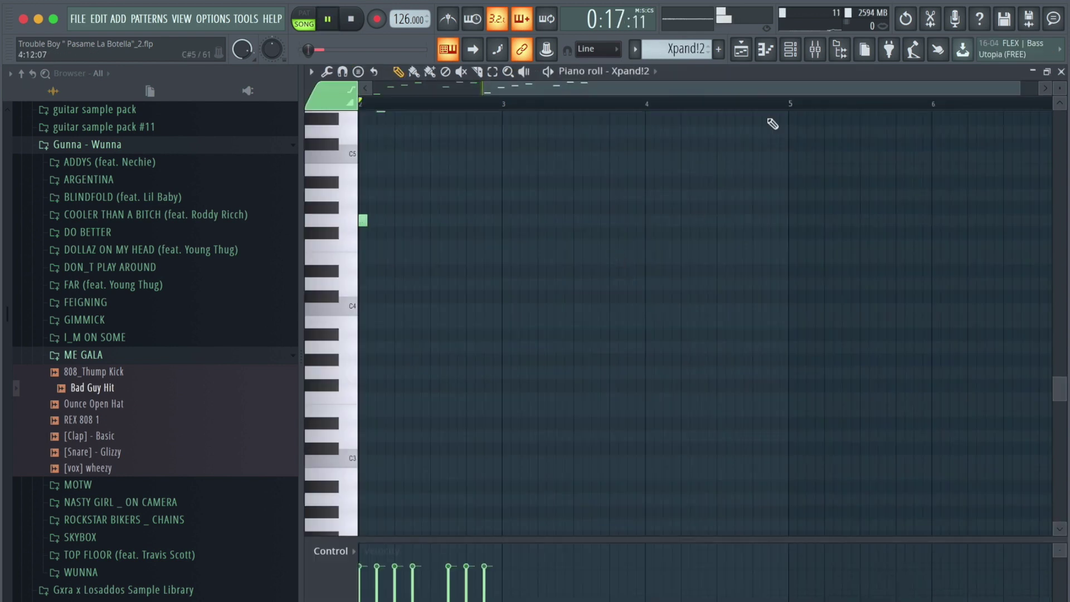
left_click_drag(909, 83, 706, 84)
scroll(669, 150, "up", 5)
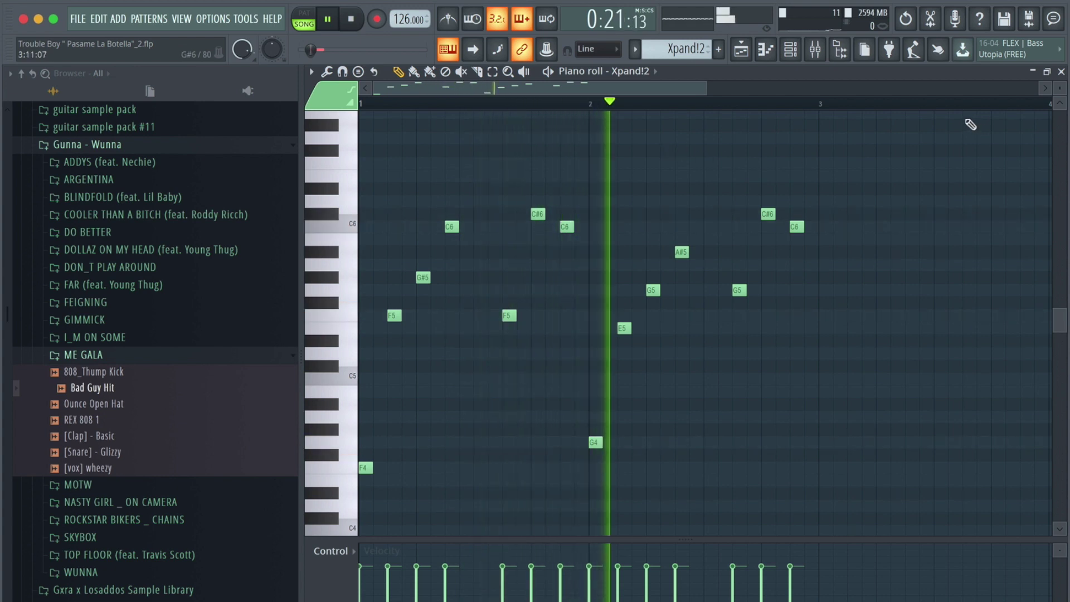
left_click(750, 58)
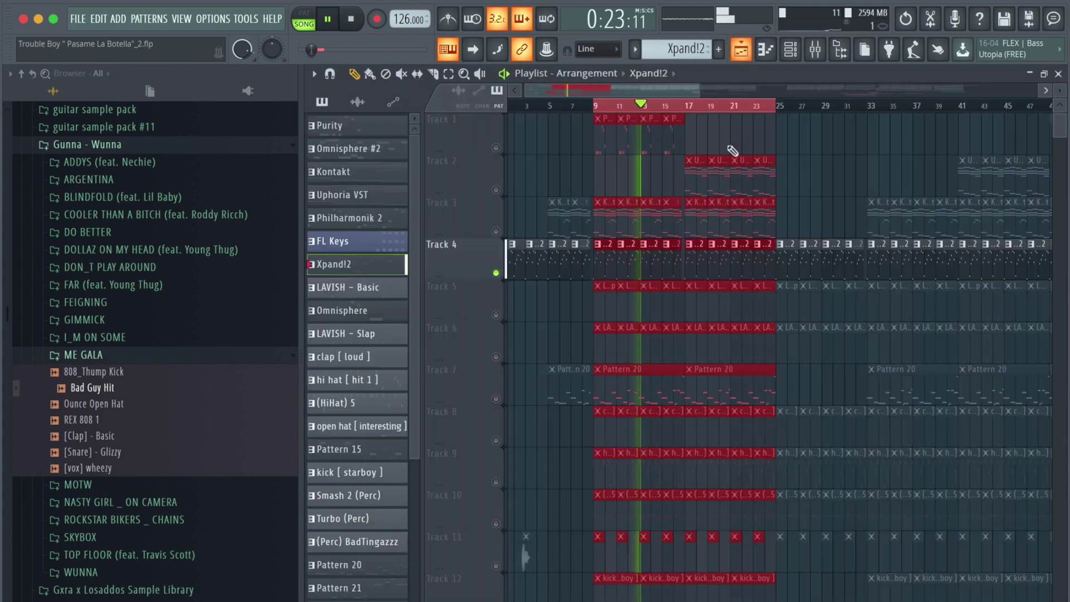
key("space")
Step: Unmute Track 3 and play the section while reviewing the Kontakt pattern's chords and lower notes in the piano roll
left_click(496, 231)
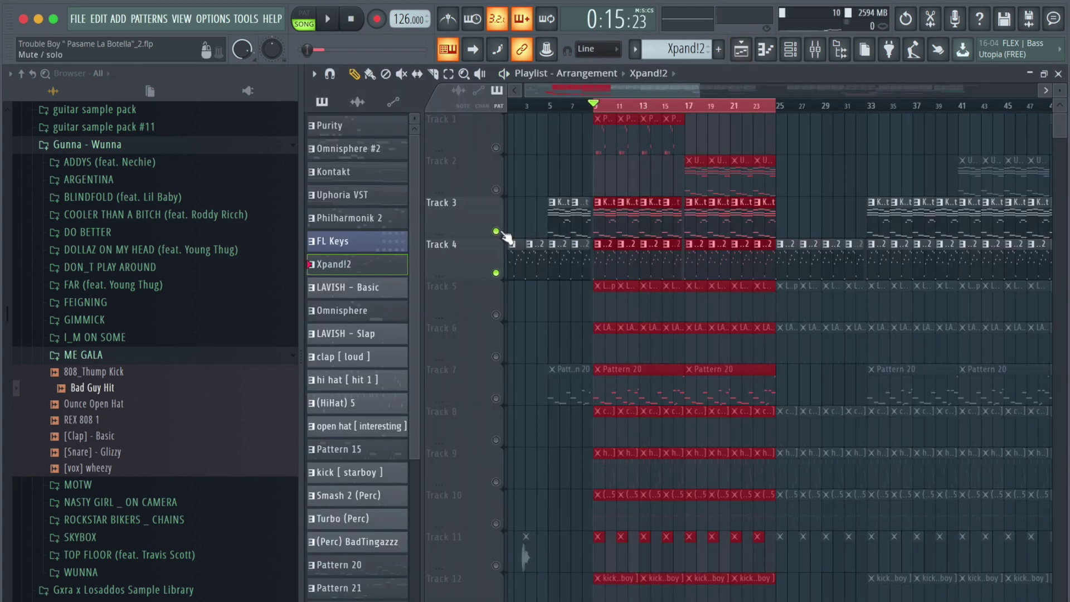
key("space")
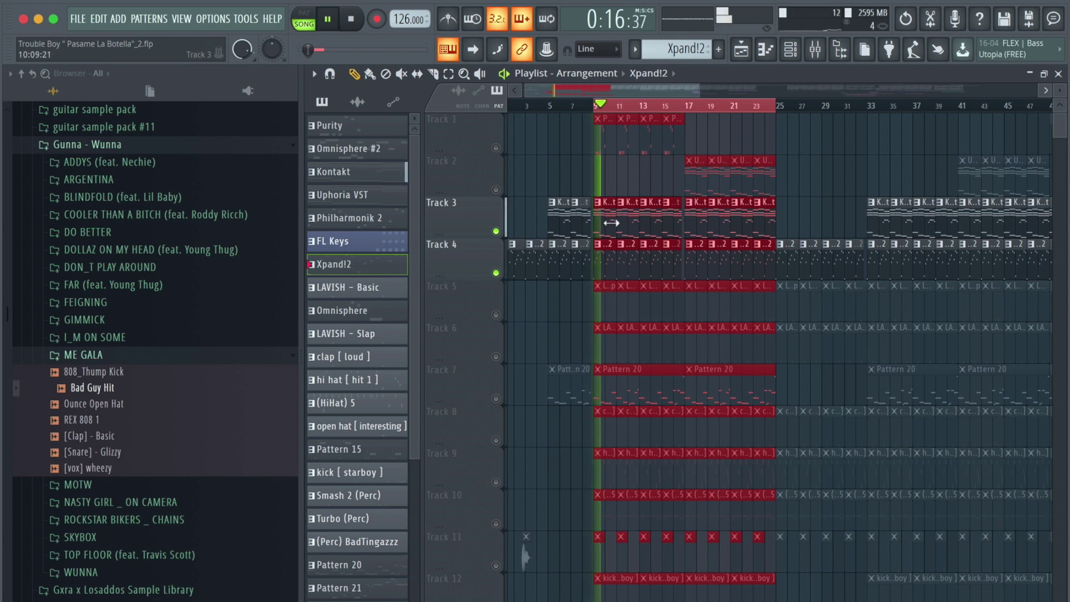
double_click(611, 222)
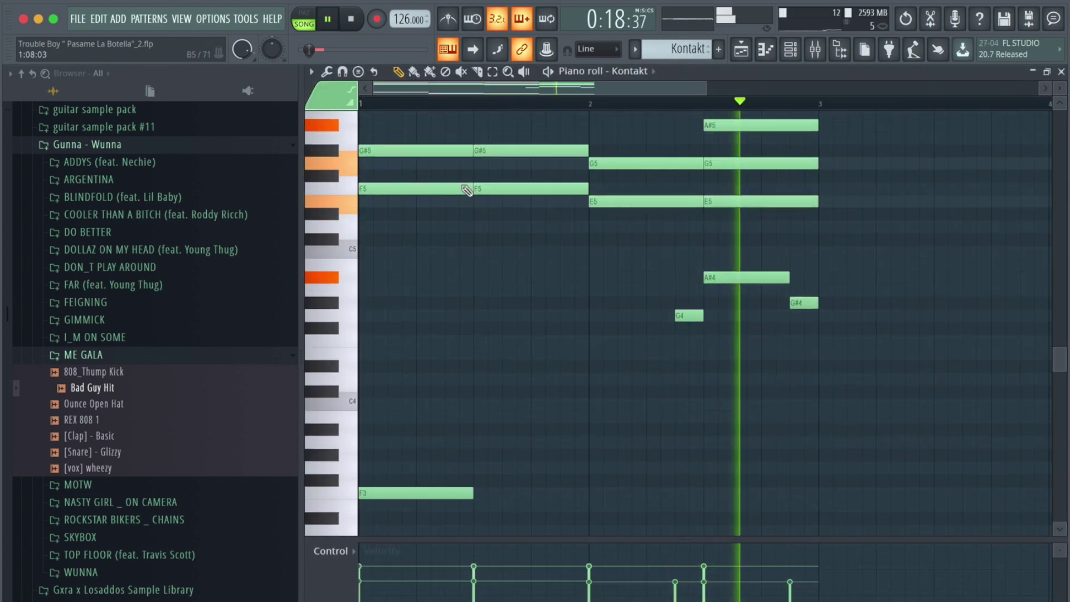
scroll(467, 191, "down", 4)
scroll(467, 191, "up", 5)
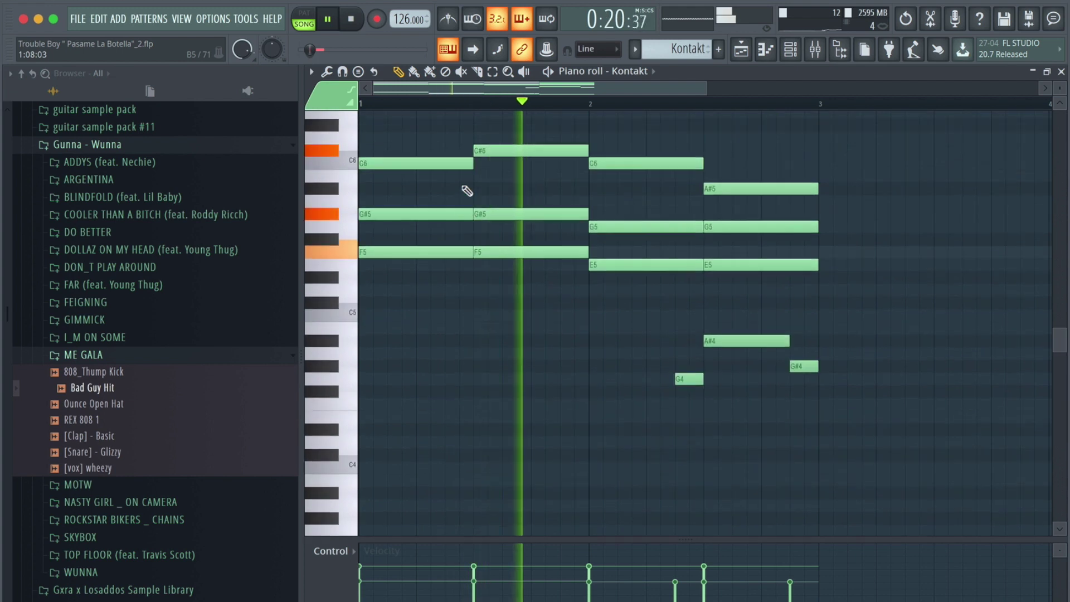
scroll(467, 191, "down", 5)
scroll(467, 190, "up", 4)
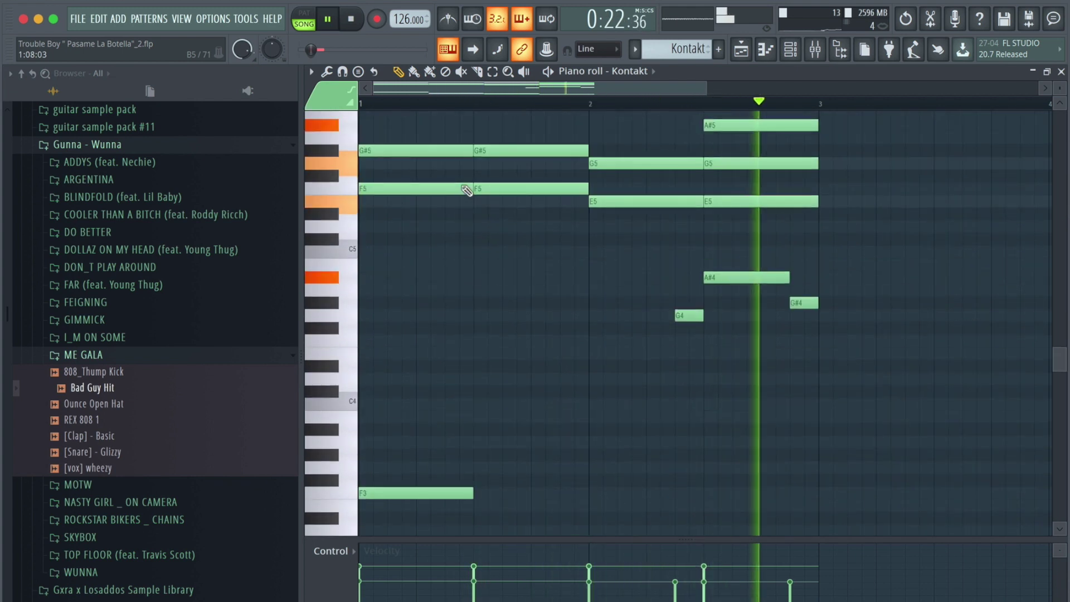
left_click(740, 49)
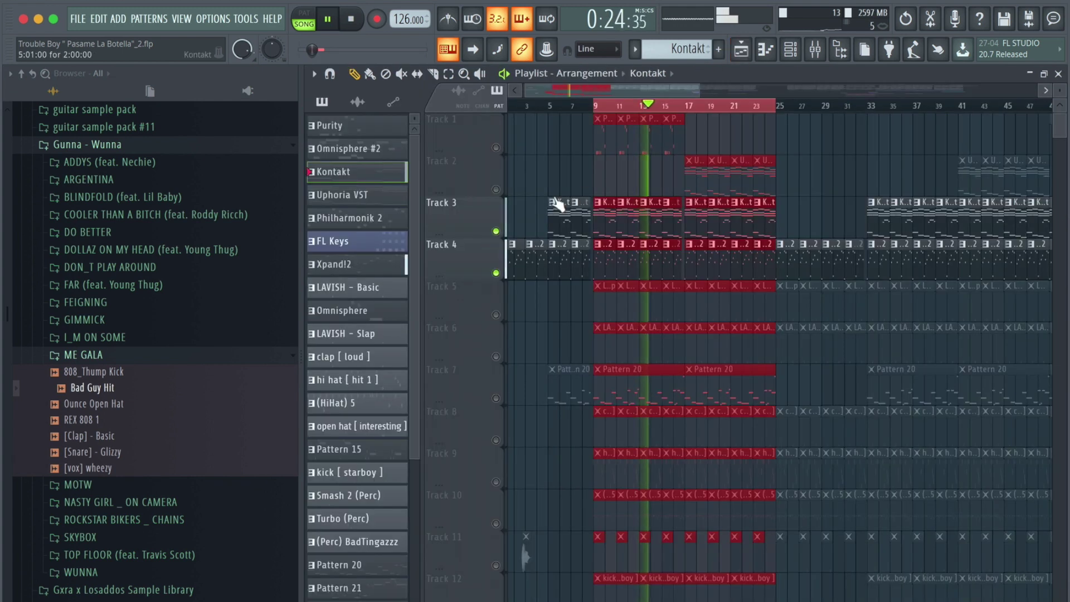
key("space")
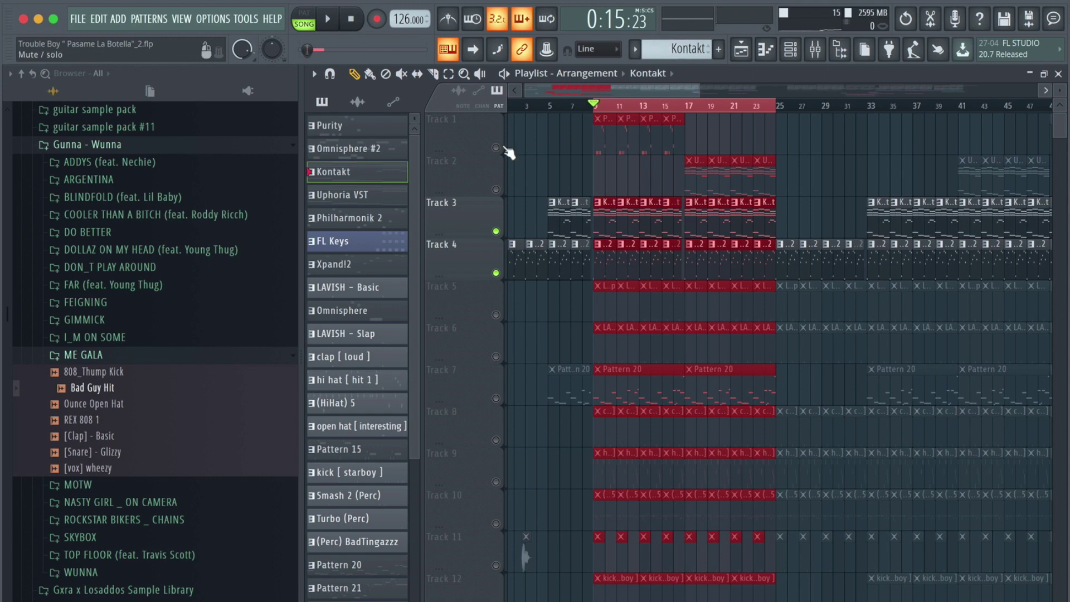
Step: Unmute Track 1 and play the section while reviewing the Purity pattern's notes in the piano roll
double_click(606, 147)
scroll(552, 178, "up", 4)
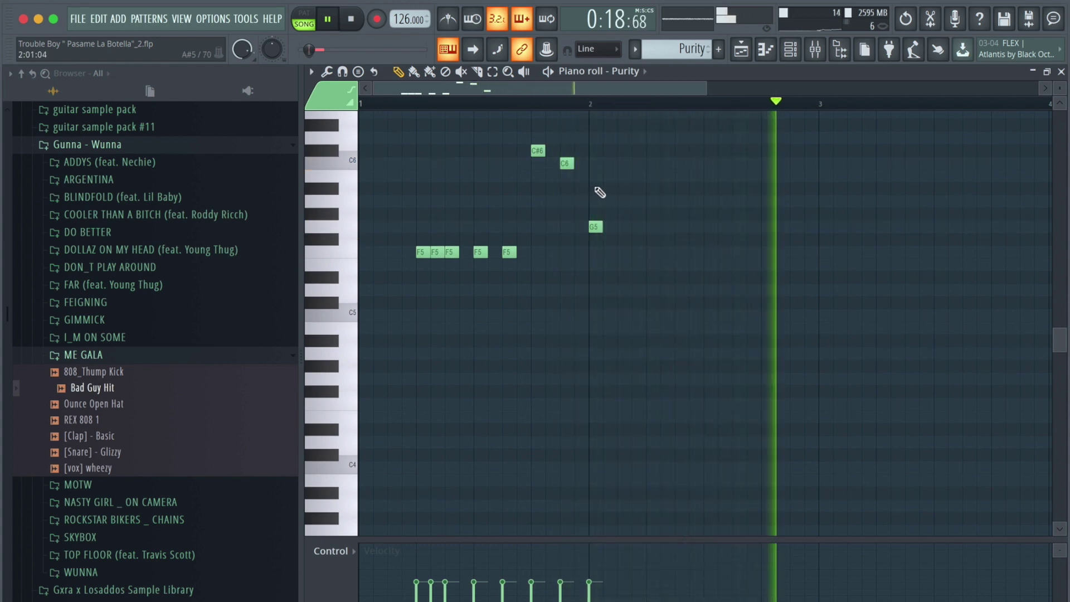
left_click(742, 51)
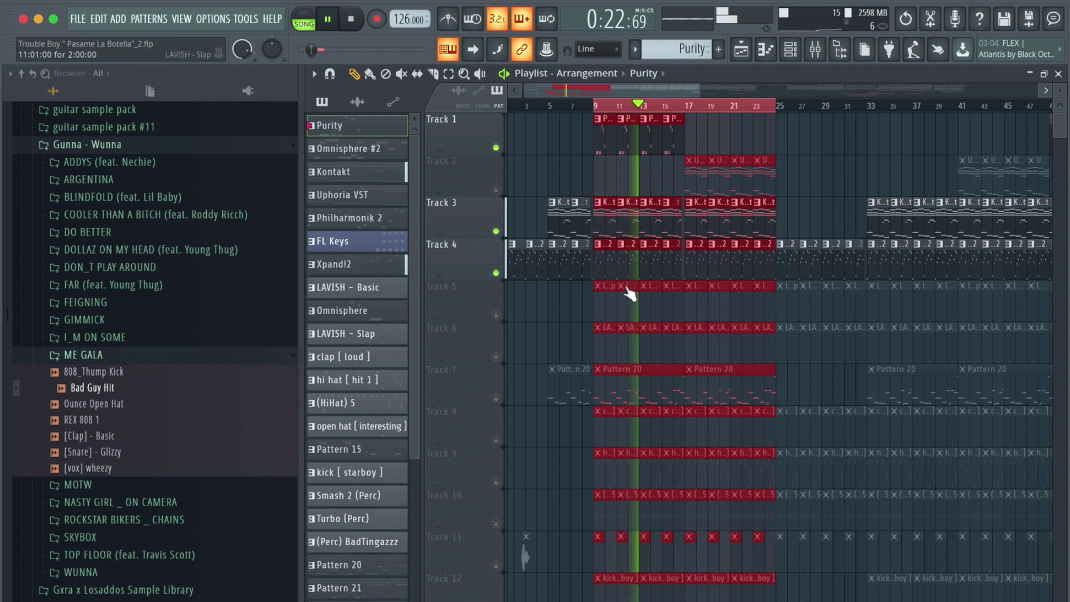
scroll(629, 294, "down", 2)
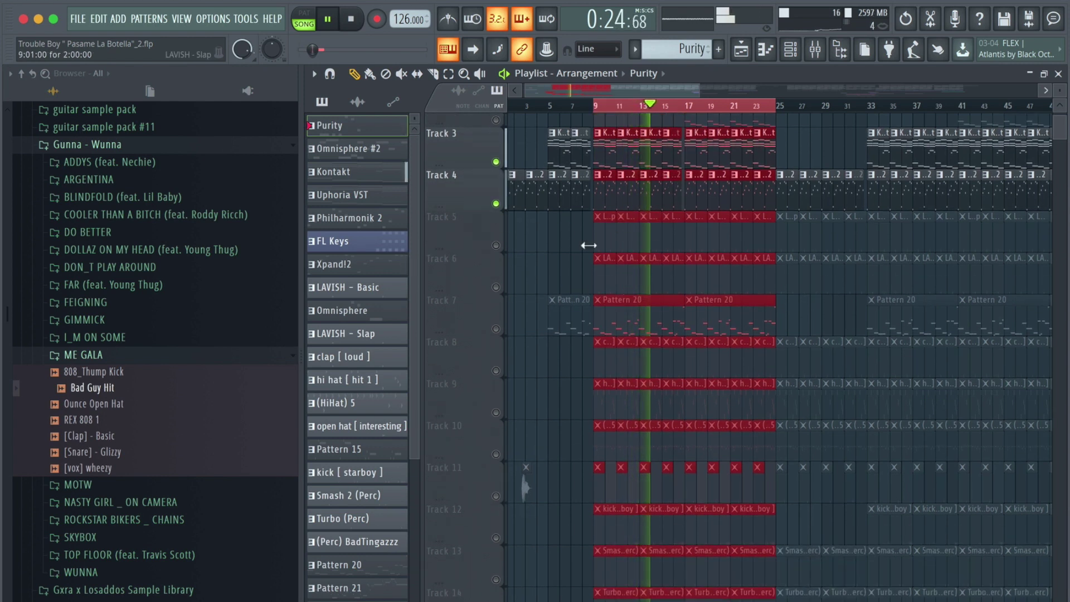
key("space")
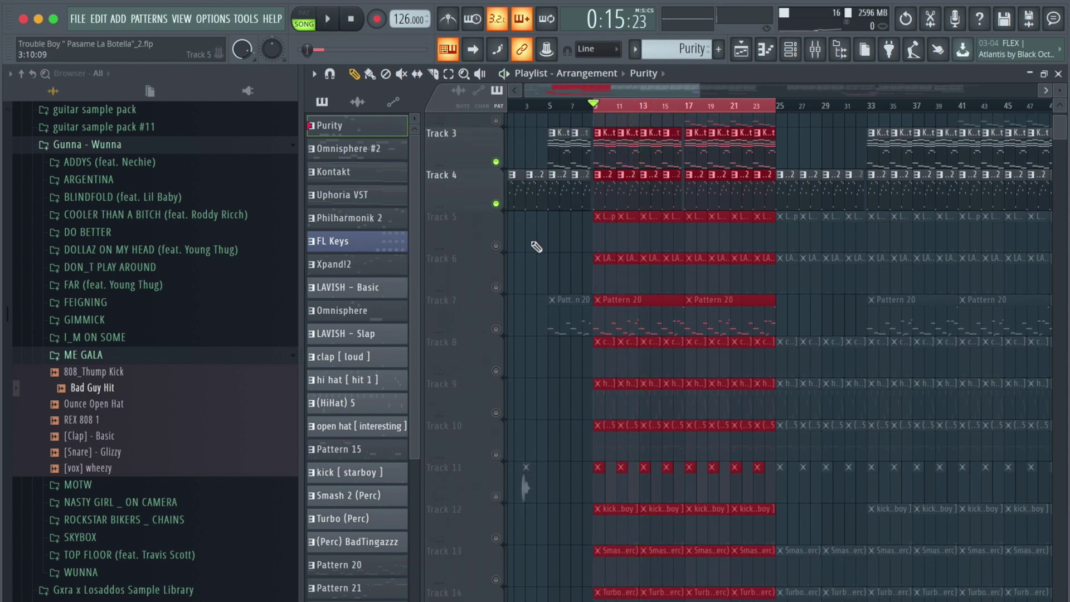
Step: Unmute Tracks 5, 6 and 8 to add the two LAVISH patterns and the clap, and play the section
left_click(495, 245)
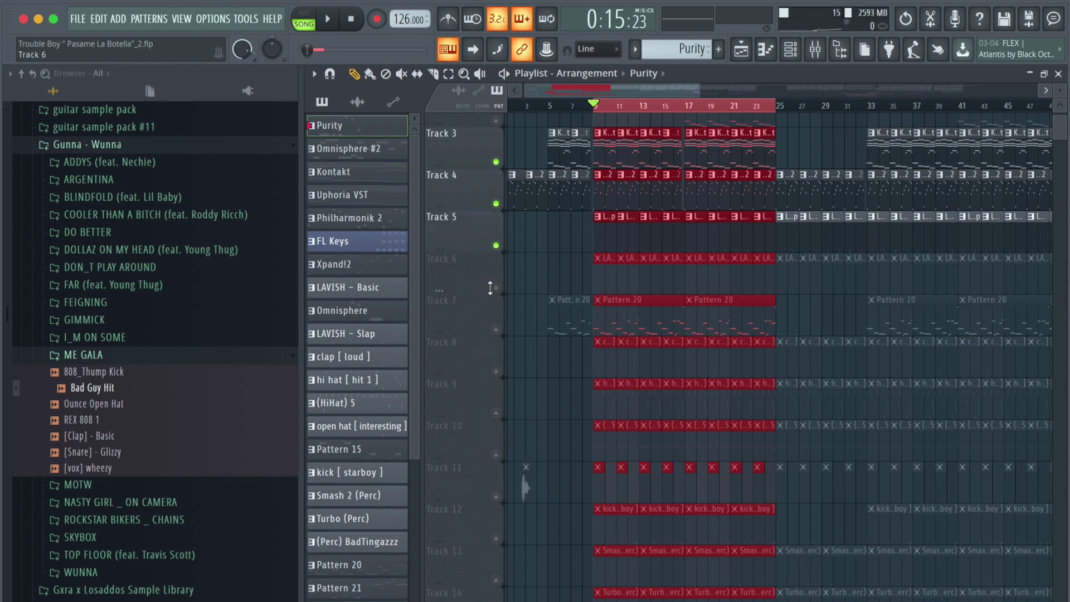
left_click(496, 287)
left_click(495, 370)
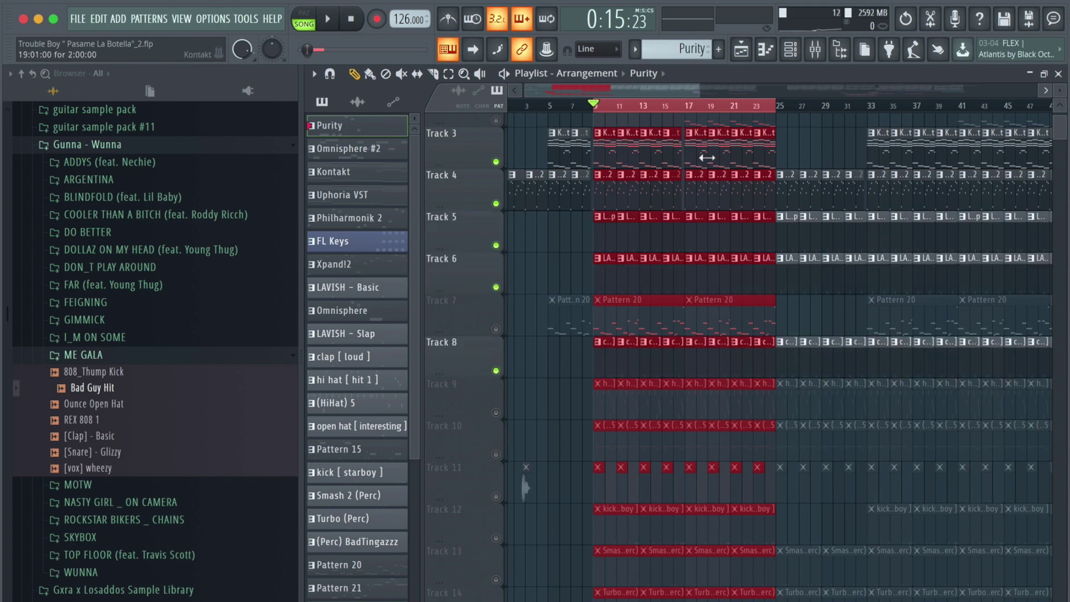
key("space")
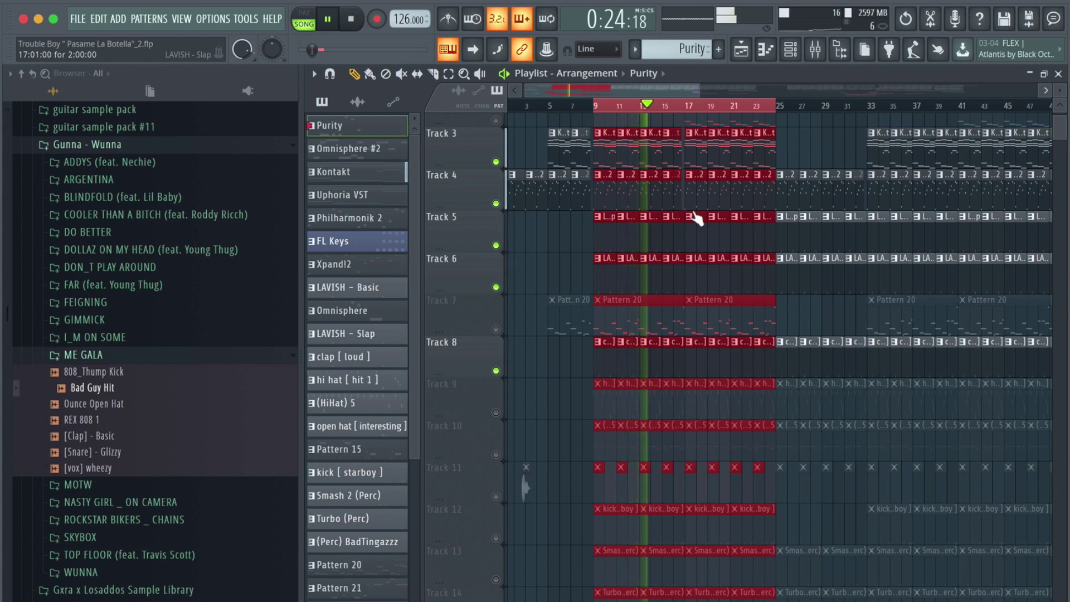
key("space")
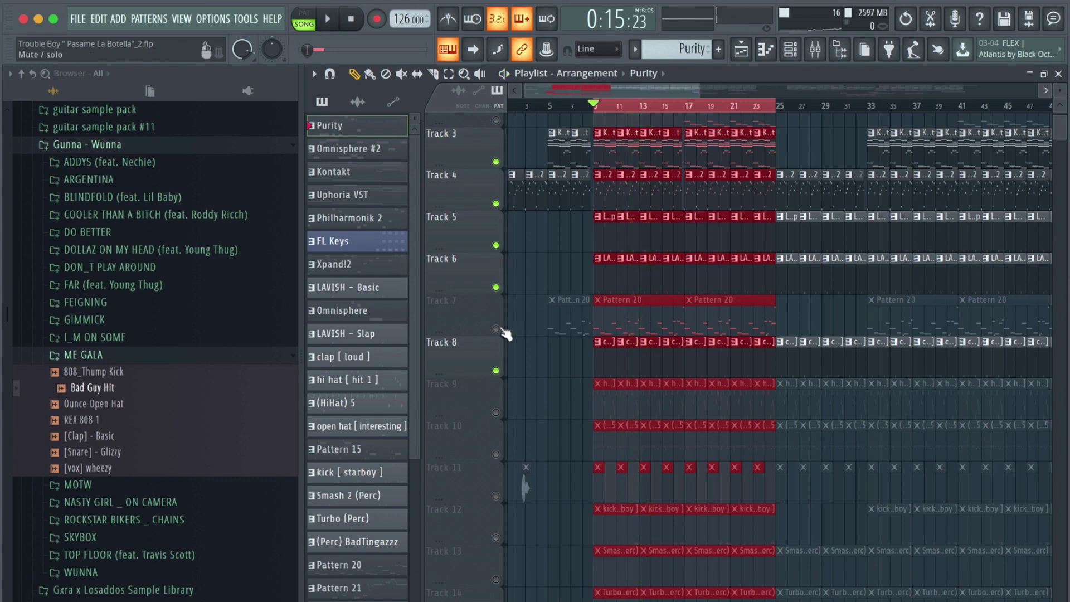
Step: Unmute Track 7 and audition the full (808) Pluggg bass line of Pattern 20 on its own in pattern mode
double_click(613, 312)
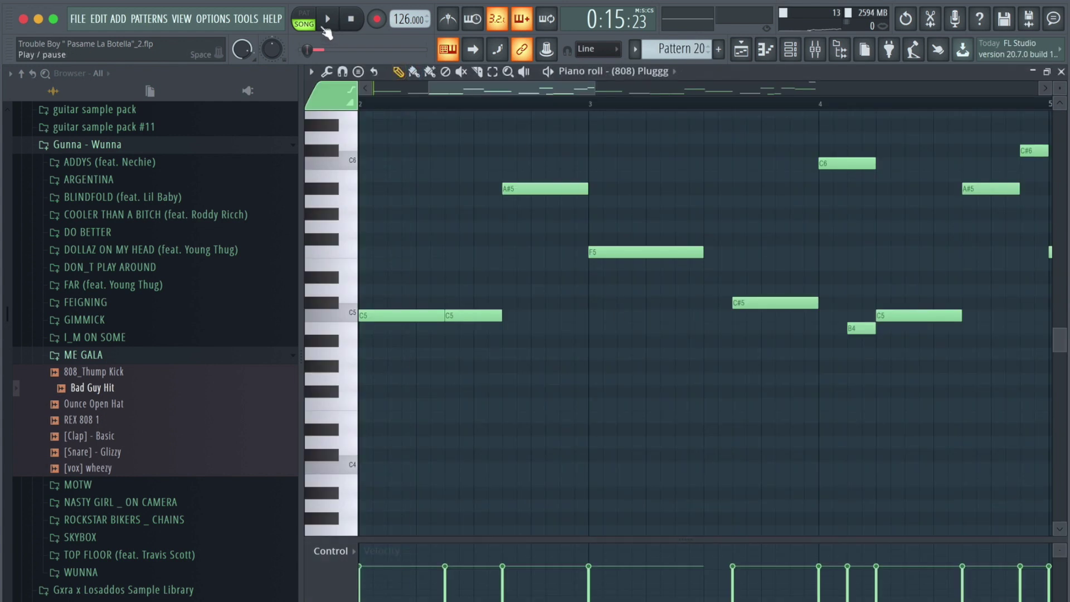
left_click(406, 92)
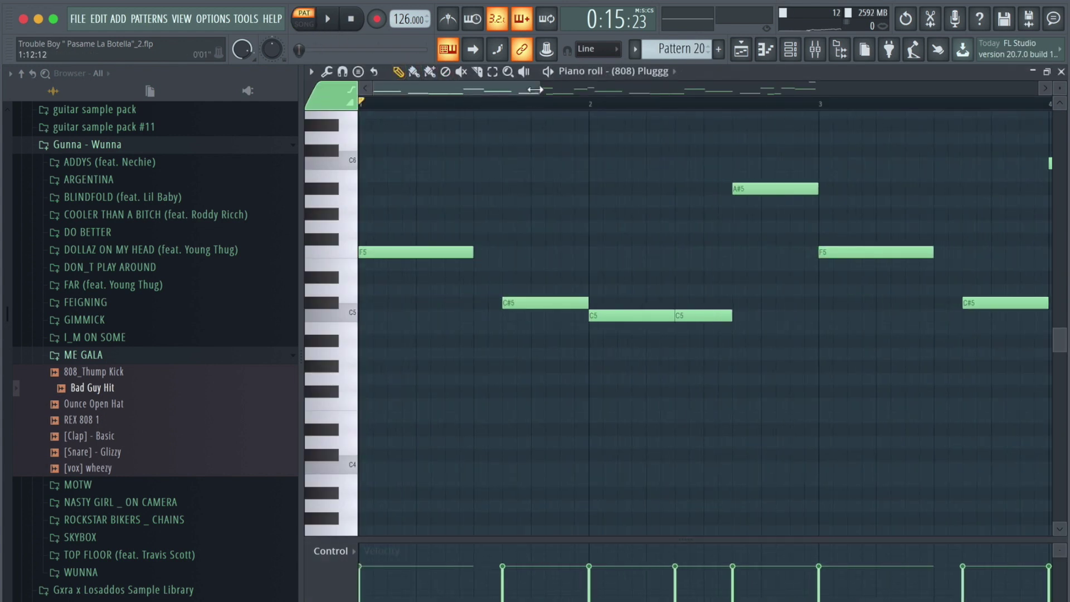
left_click_drag(535, 90, 821, 84)
key("space")
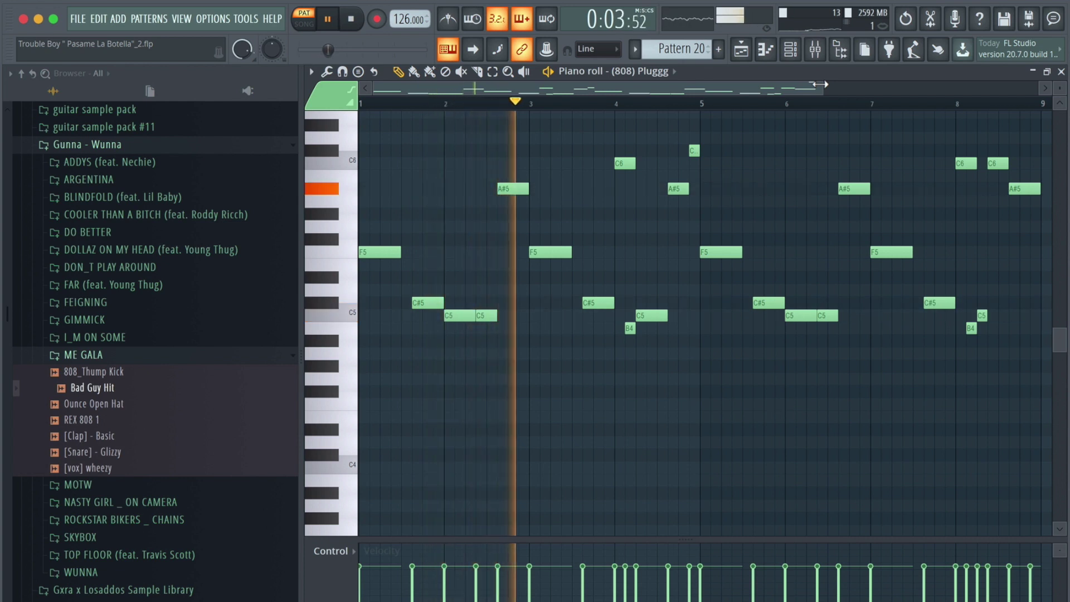
key("space")
left_click(790, 50)
left_click(746, 57)
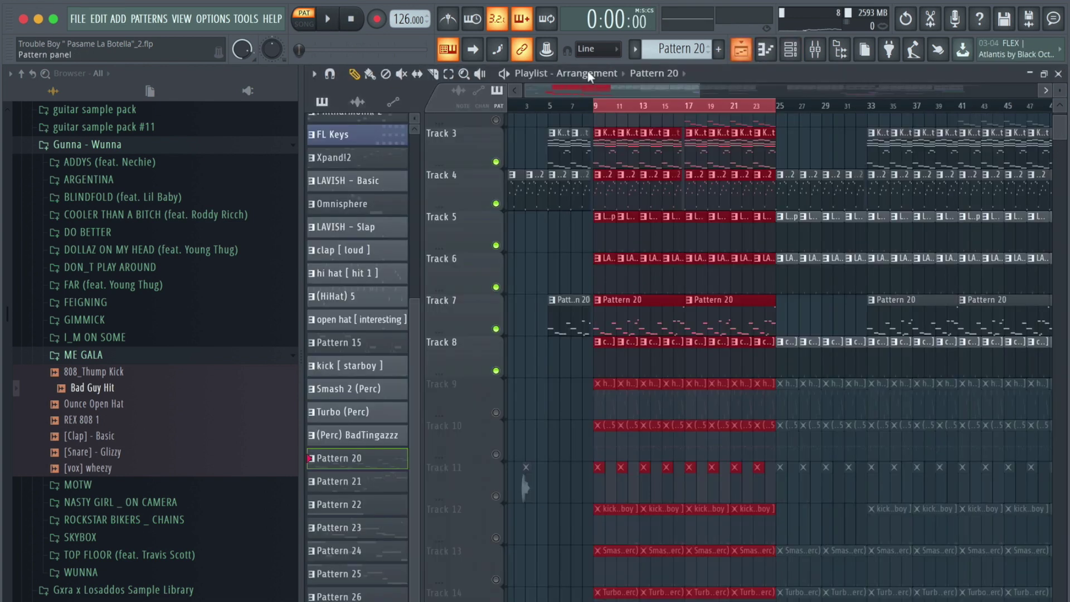
Step: Play the selected section in song mode to hear the 808 together with the melodies and clap
key("space")
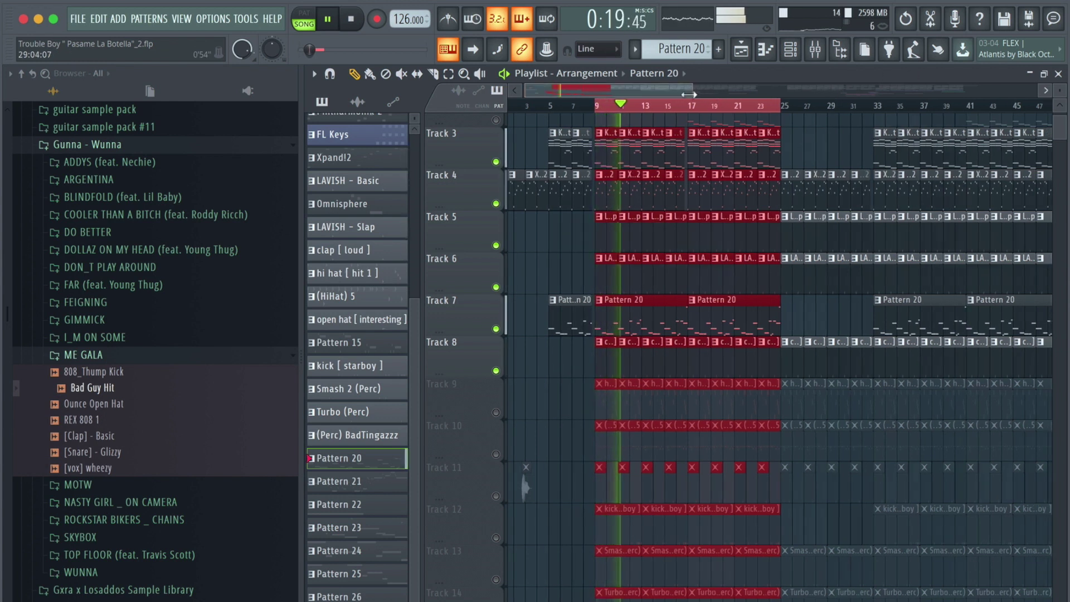
scroll(619, 106, "up", 4)
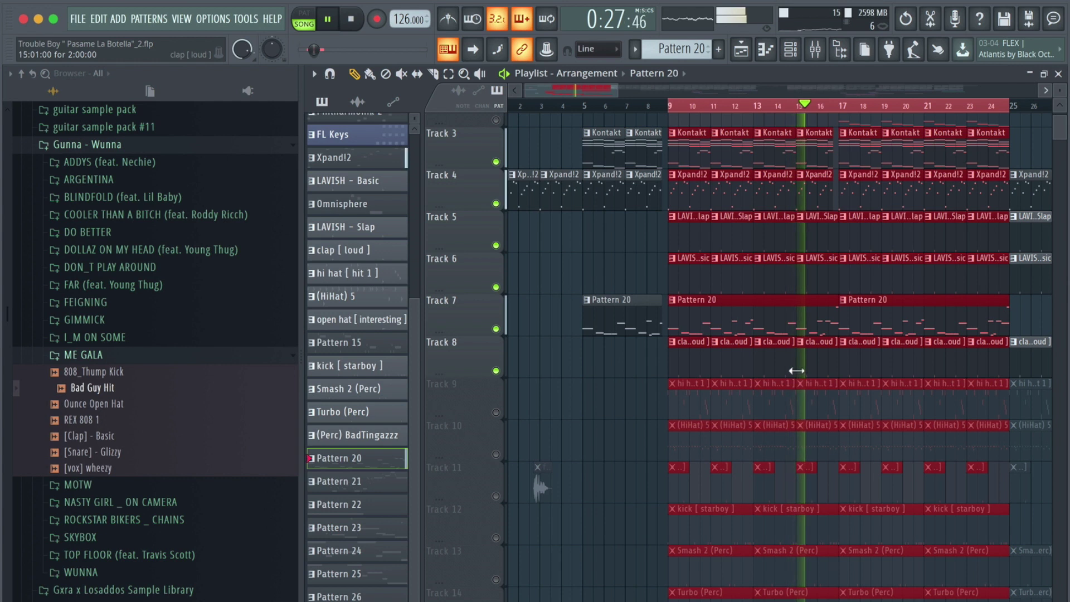
key("space")
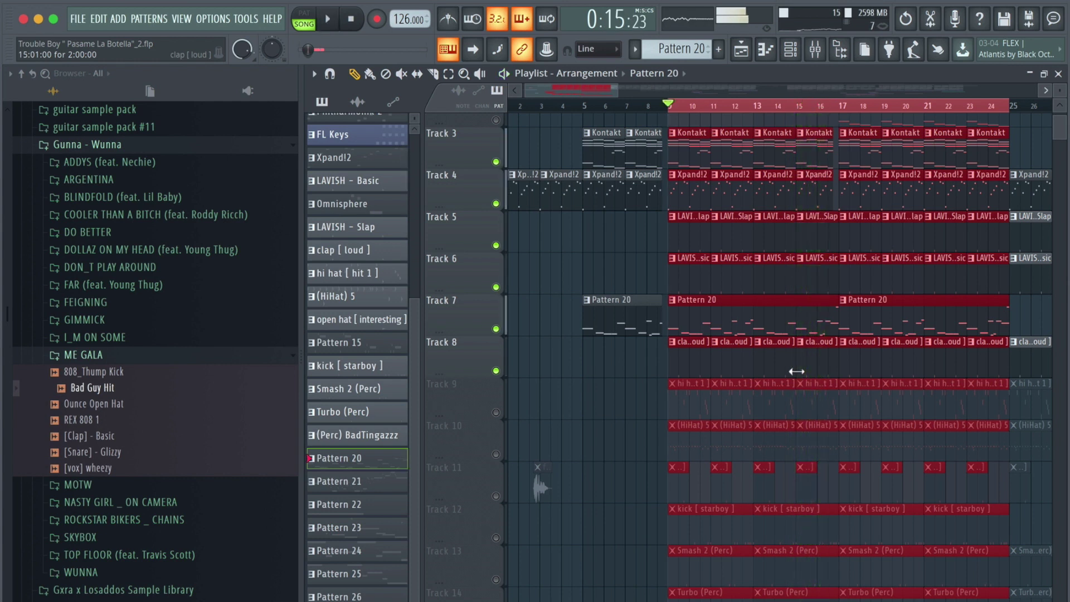
Step: Unmute Track 9 and play the section while reviewing the hi hat [ hit 1 ] pattern in the piano roll
left_click(496, 412)
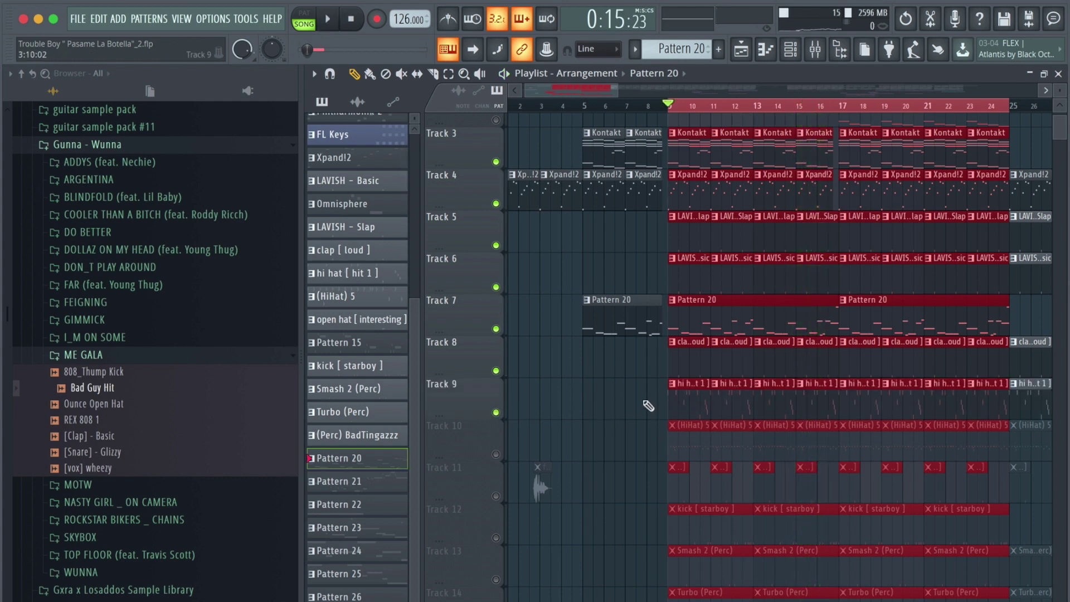
key("space")
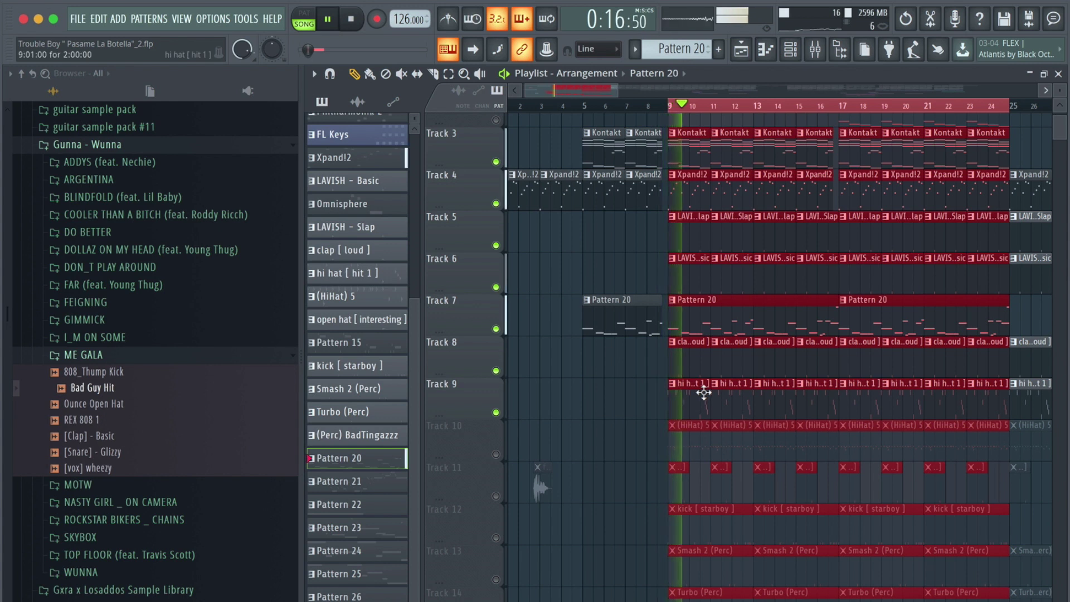
double_click(704, 393)
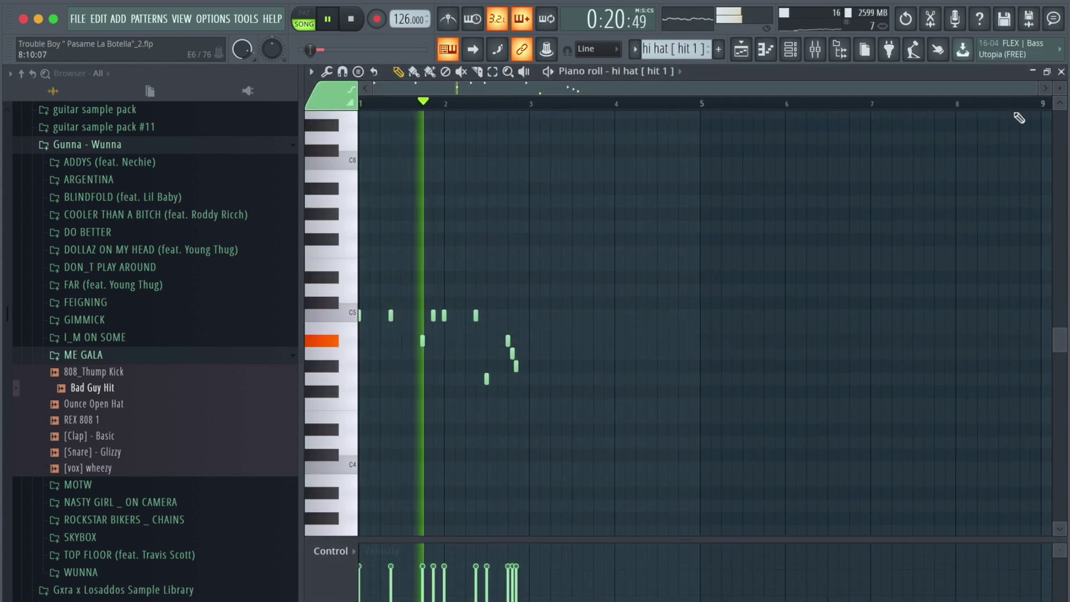
left_click_drag(1036, 88, 942, 95)
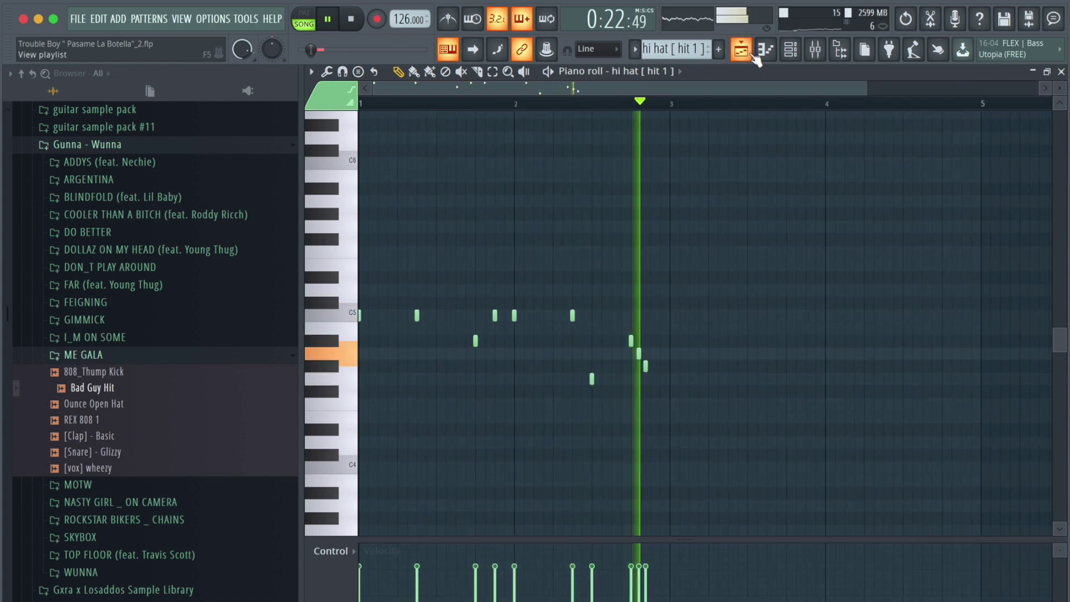
key("F5")
key("space")
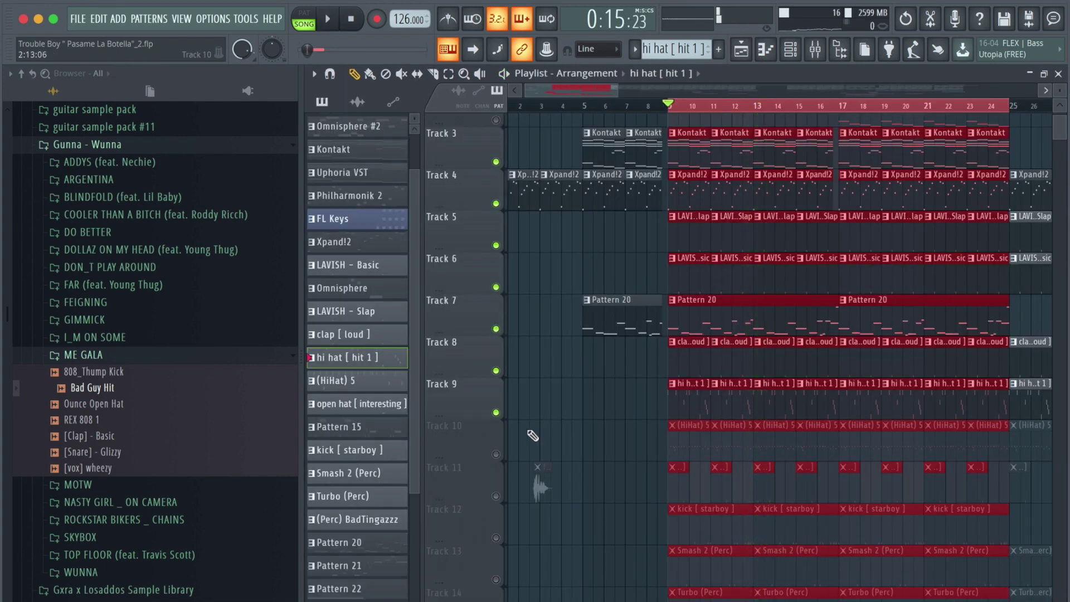
Step: Unmute Track 10 and play the section while reviewing the (HiHat) 5 pattern in the piano roll
left_click(497, 454)
key("space")
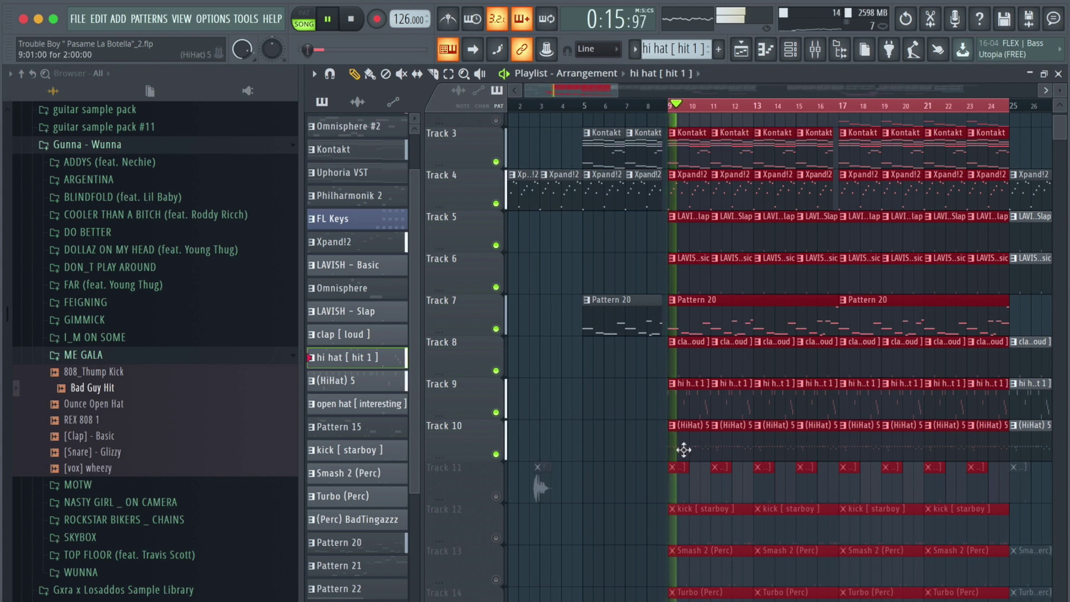
double_click(719, 449)
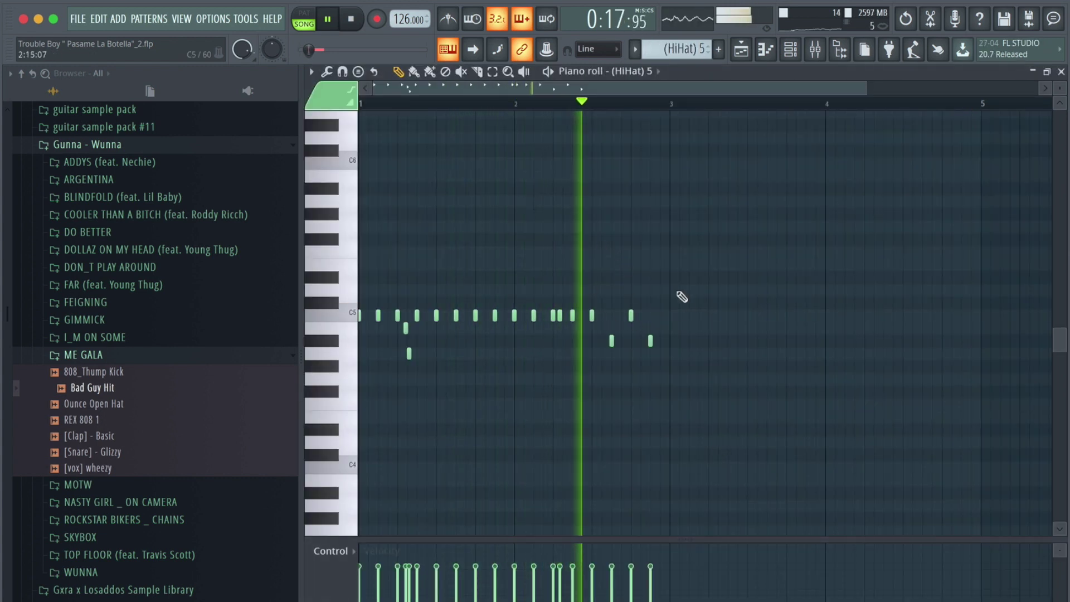
left_click(742, 51)
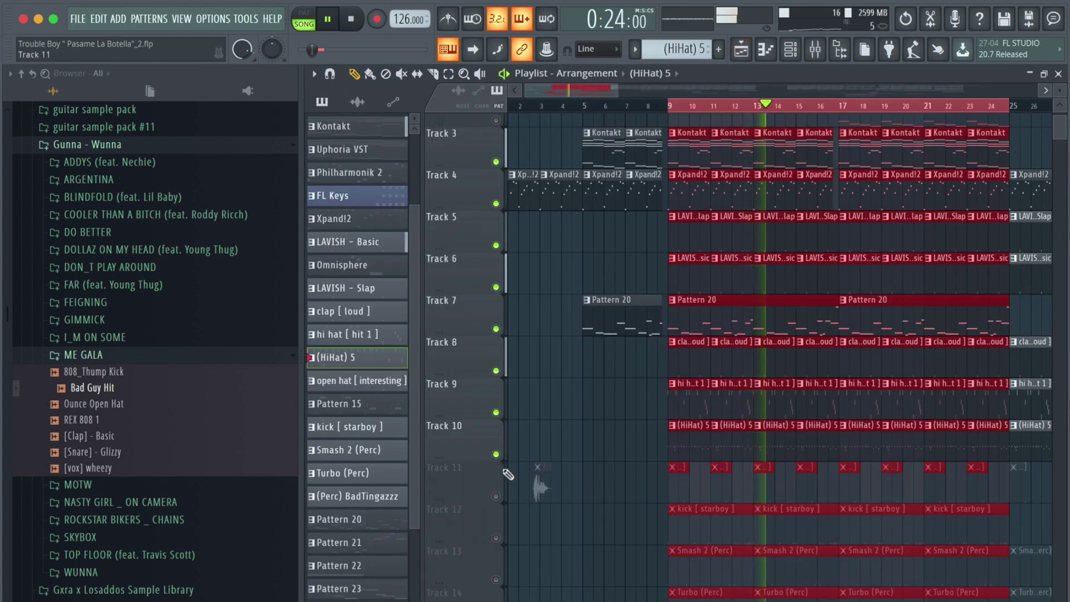
key("space")
Step: Unmute Track 11 and play the section while reviewing the open hat [ interesting ] pattern in the piano roll
left_click(496, 496)
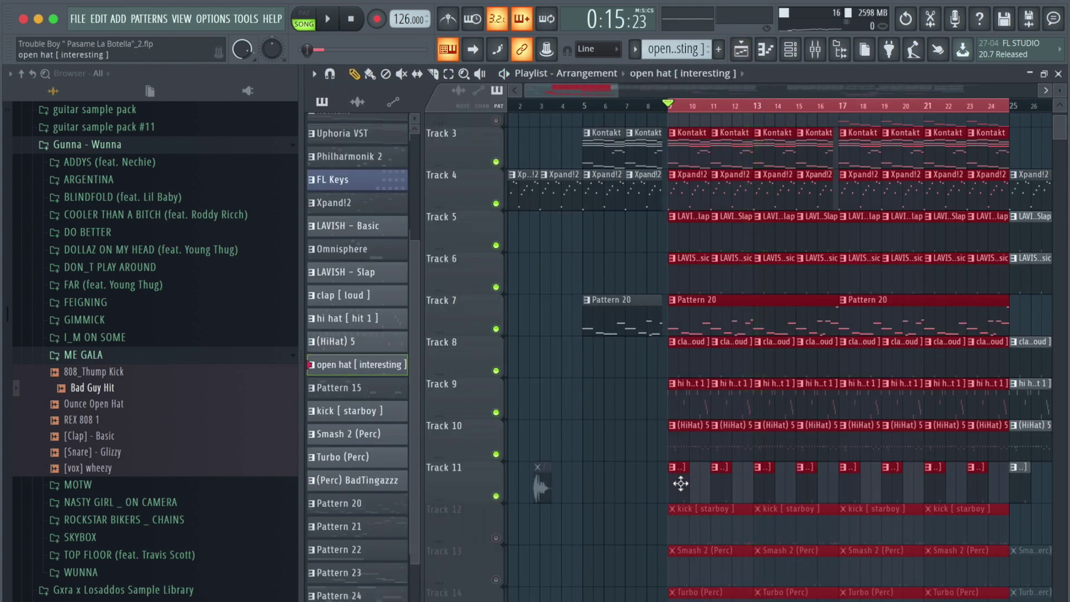
double_click(680, 475)
key("space")
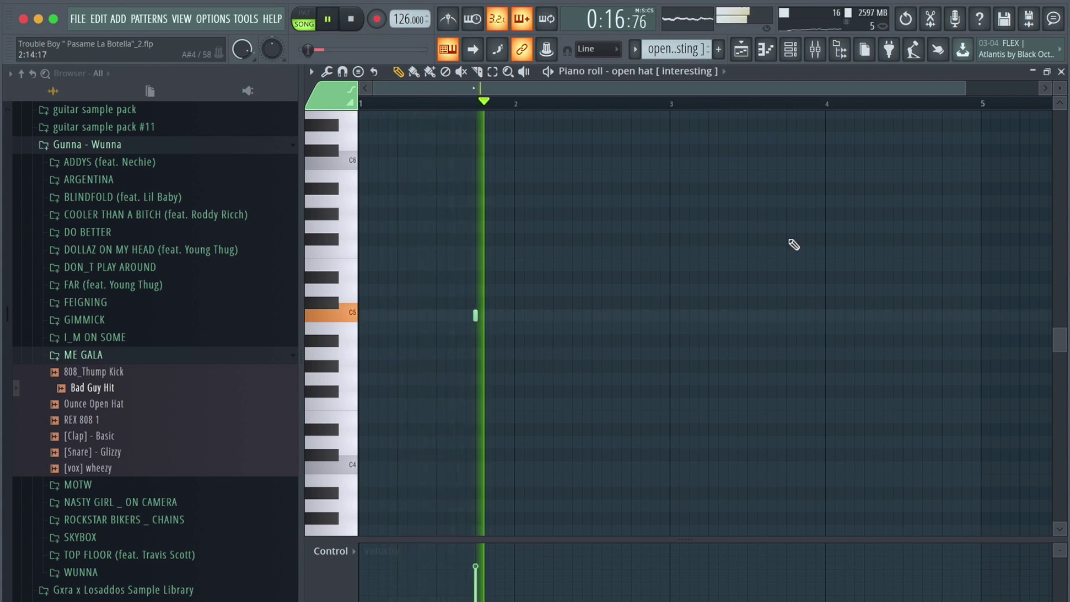
Step: Open the kick [ starboy ] pattern in the piano roll and play it on its own in pattern mode
left_click(742, 50)
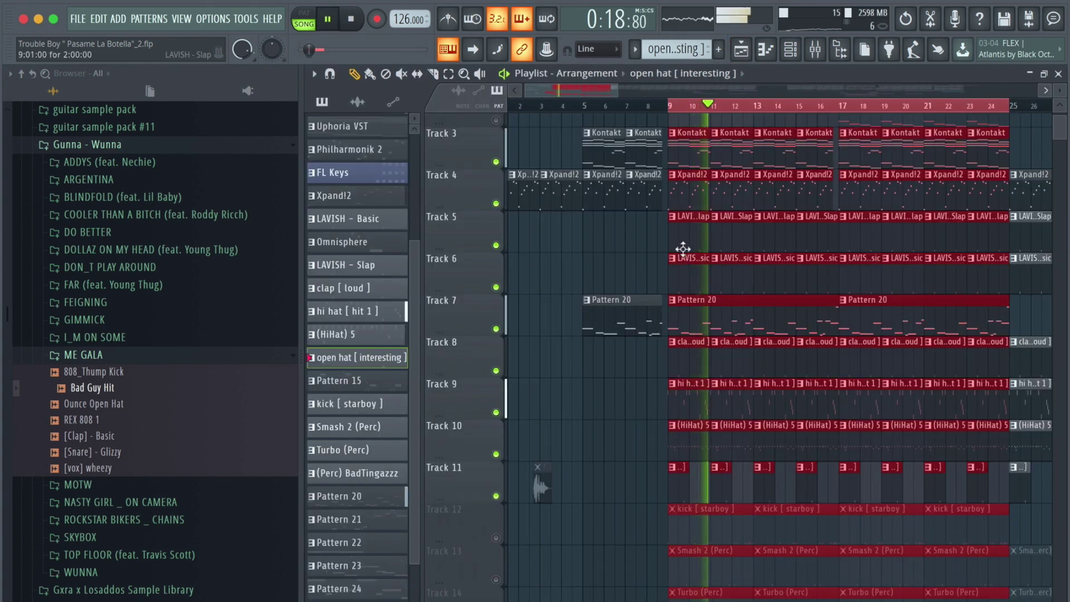
scroll(683, 248, "down", 6)
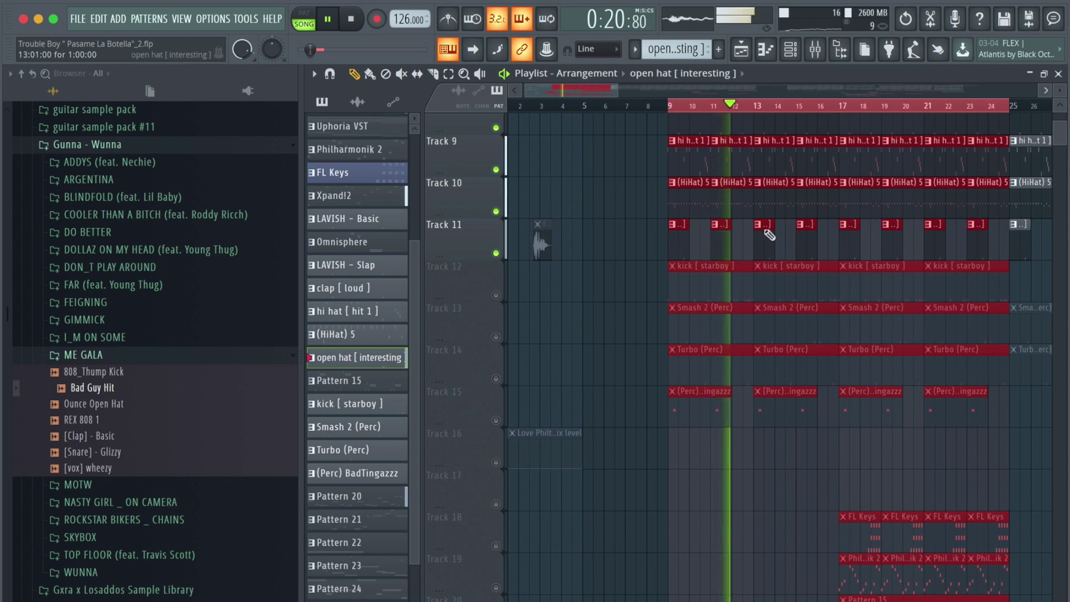
key("space")
double_click(714, 288)
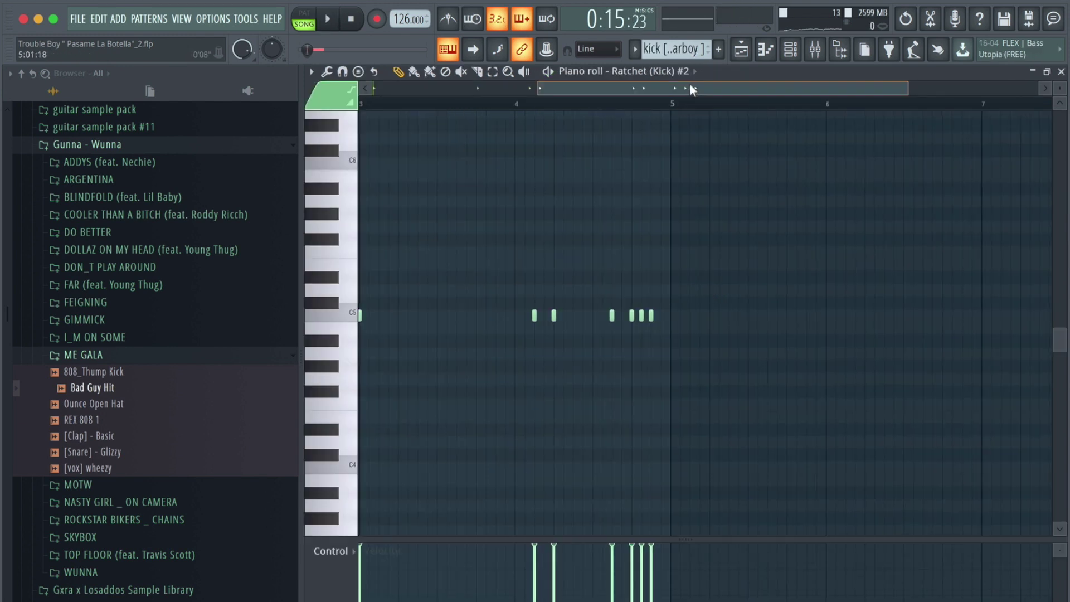
left_click(321, 20)
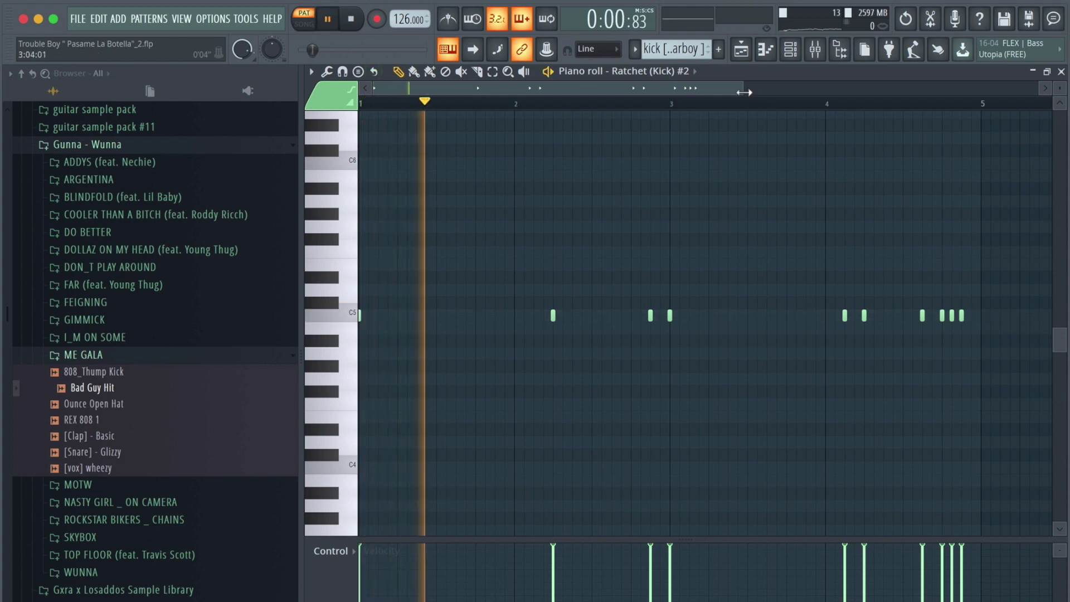
left_click_drag(743, 88, 902, 100)
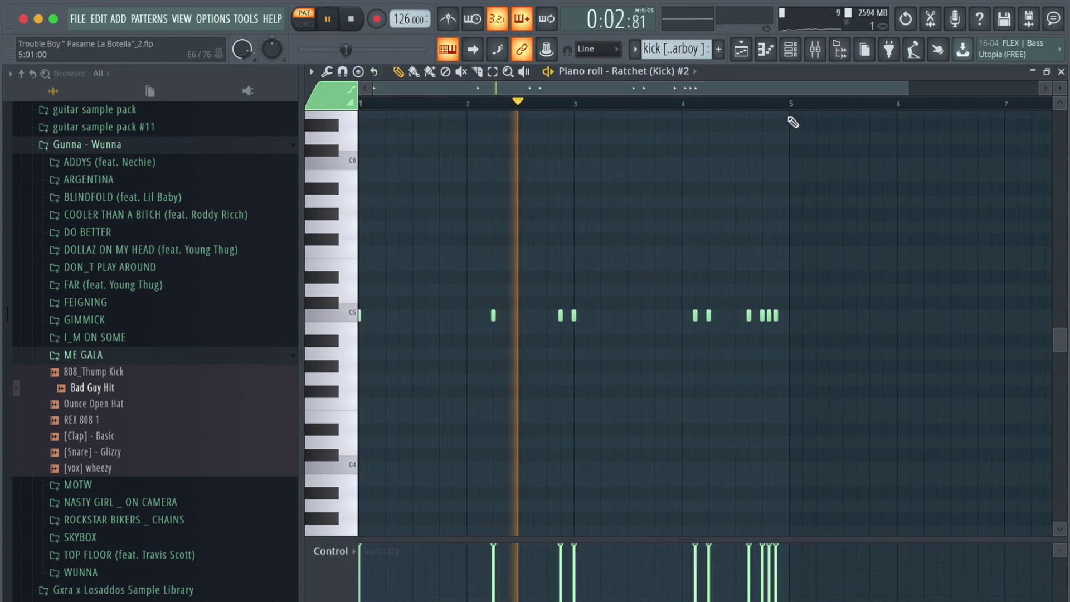
left_click(751, 58)
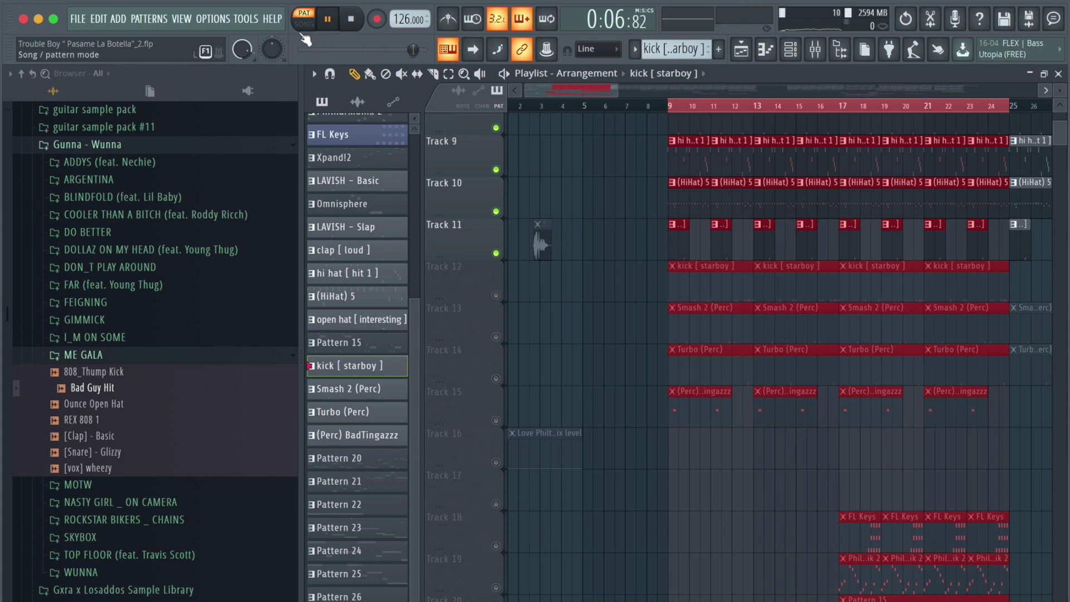
Step: Unmute Track 12 and play the selected section in song mode to hear the kick in the mix
left_click(495, 295)
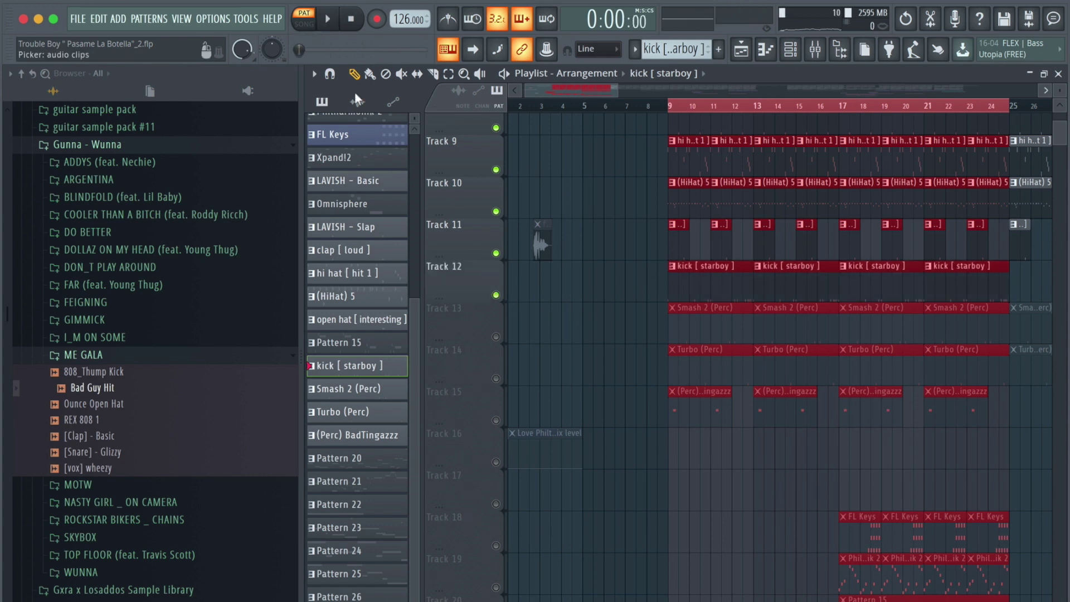
left_click(306, 29)
key("space")
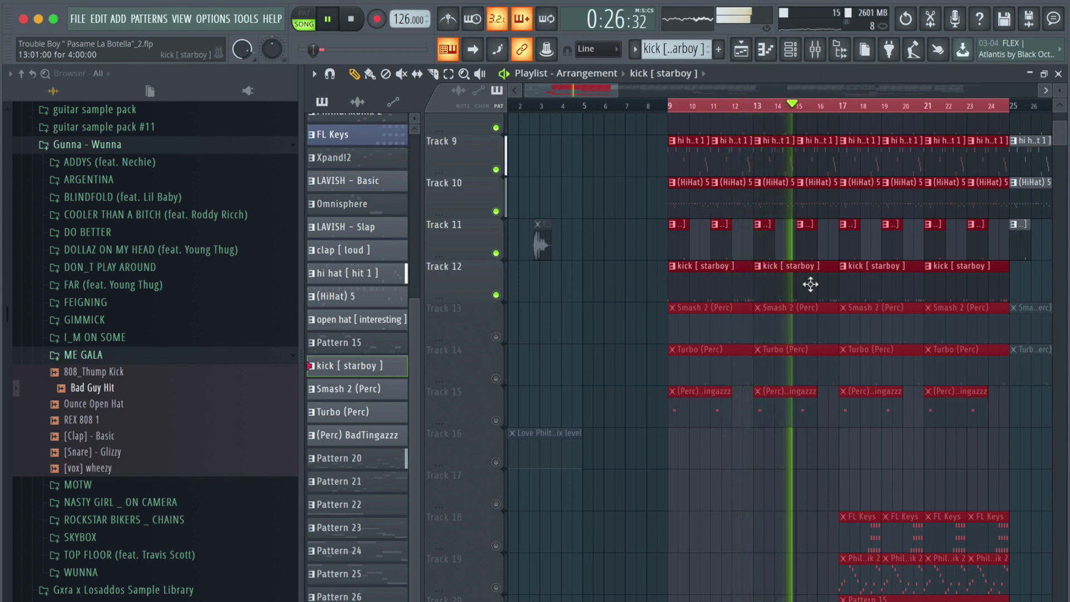
key("space")
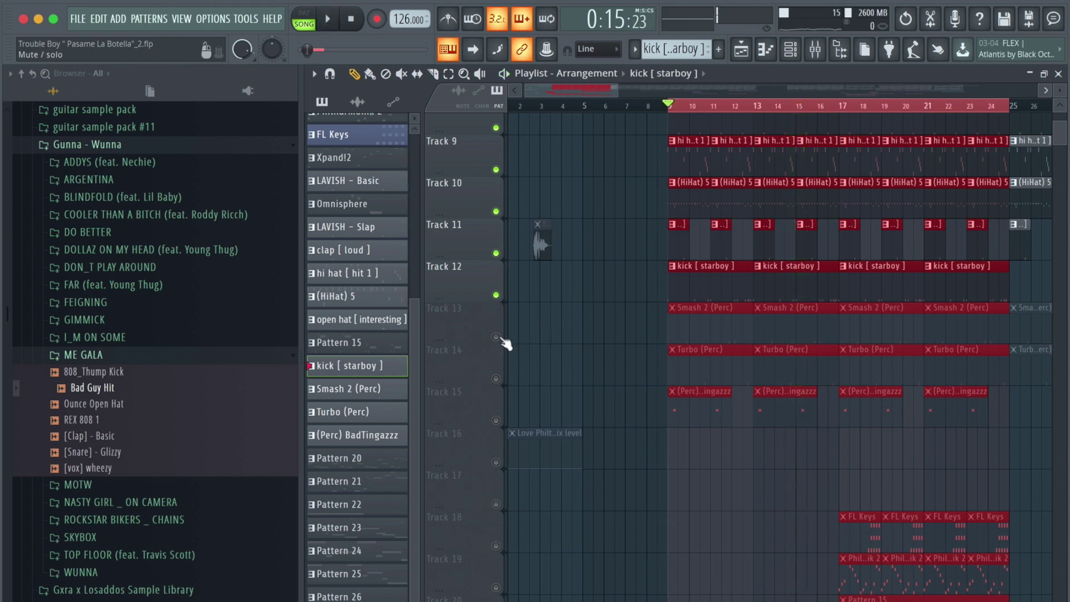
Step: Unmute Tracks 13, 14 and 15 and play the section while reviewing the Smash 2 (Perc) pattern in the piano roll
left_click(496, 336)
left_click(495, 378)
left_click(496, 420)
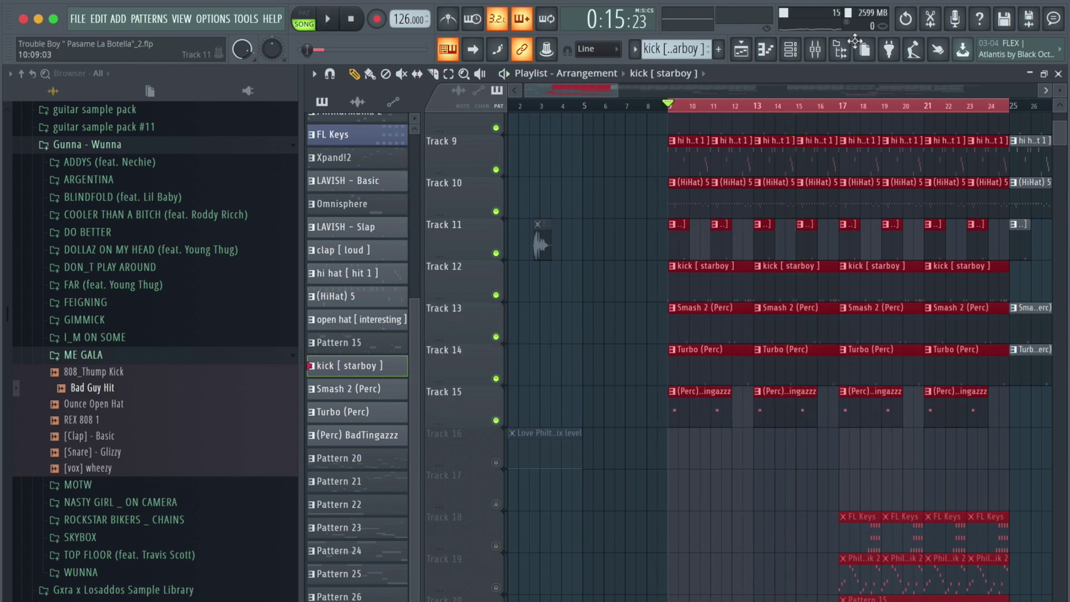
key("space")
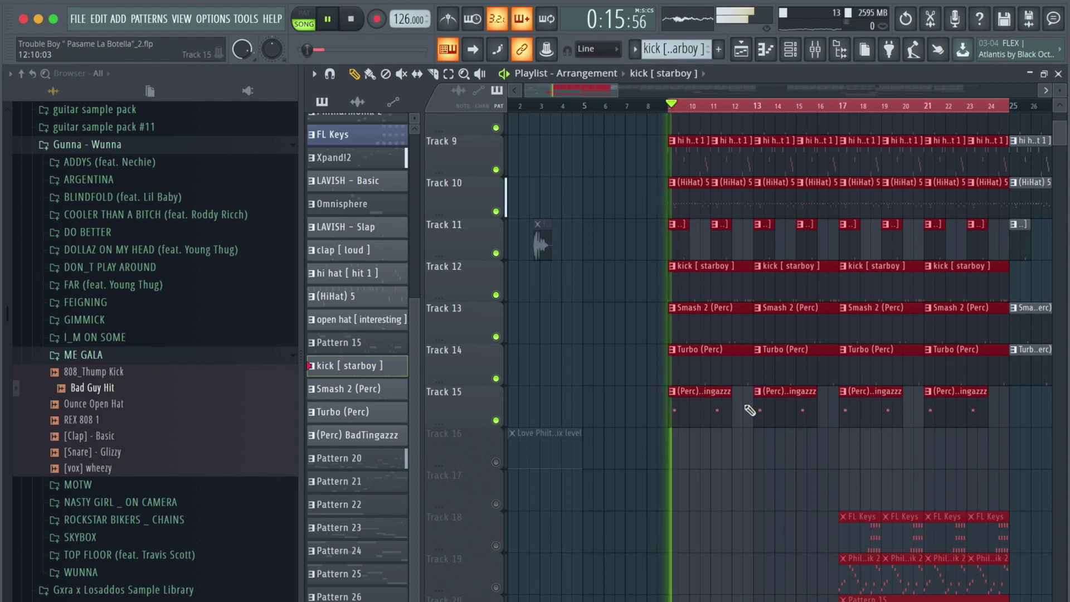
double_click(705, 307)
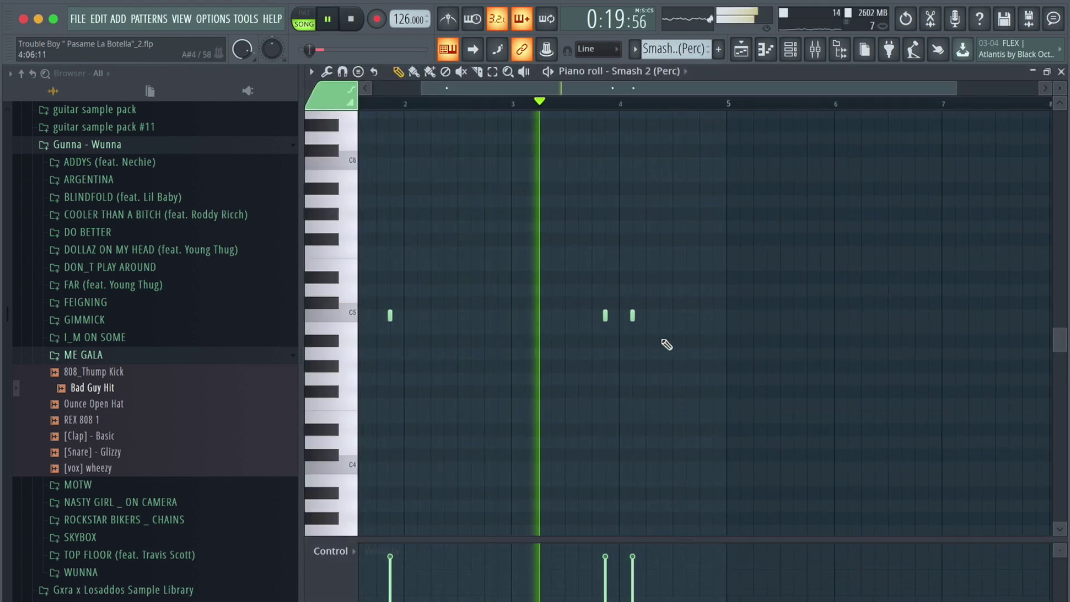
left_click(741, 49)
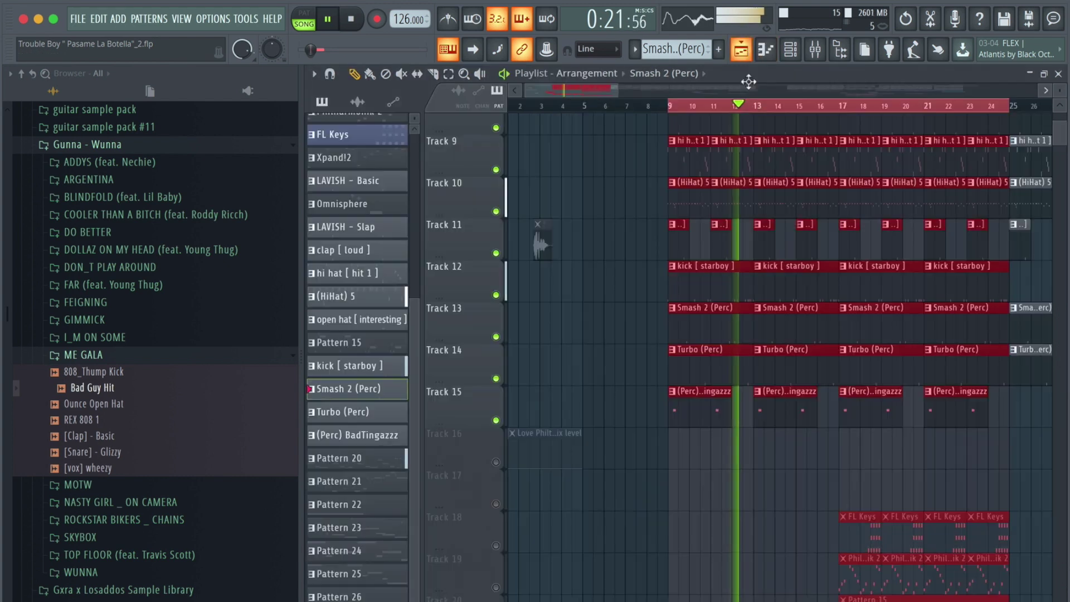
Step: Stop playback and select bars 17 to 24 of the arrangement as the playback section
left_click_drag(617, 90, 786, 96)
scroll(689, 315, "up", 8)
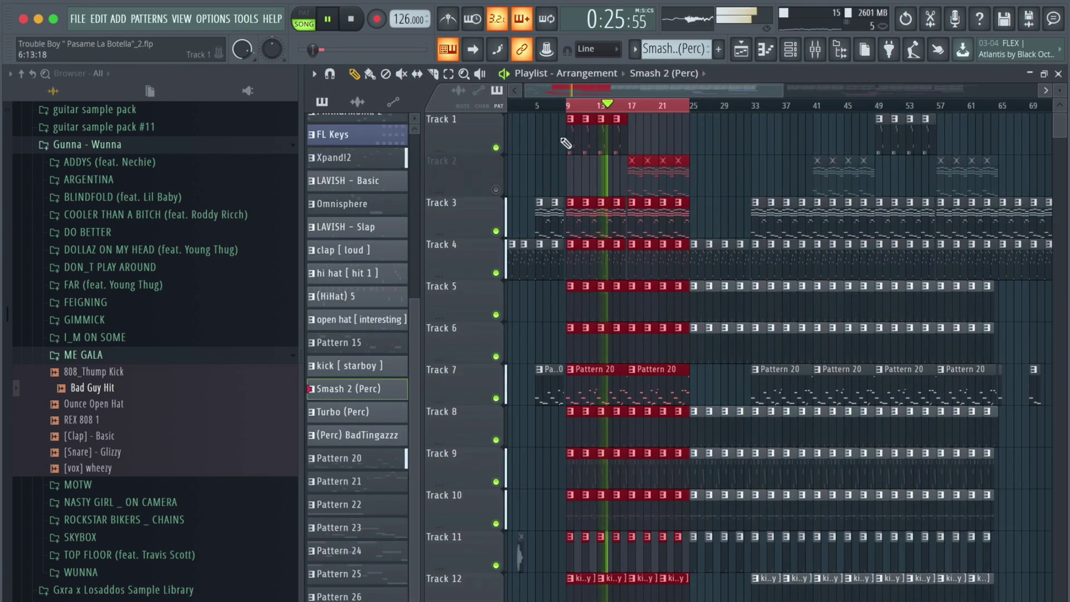
key("space")
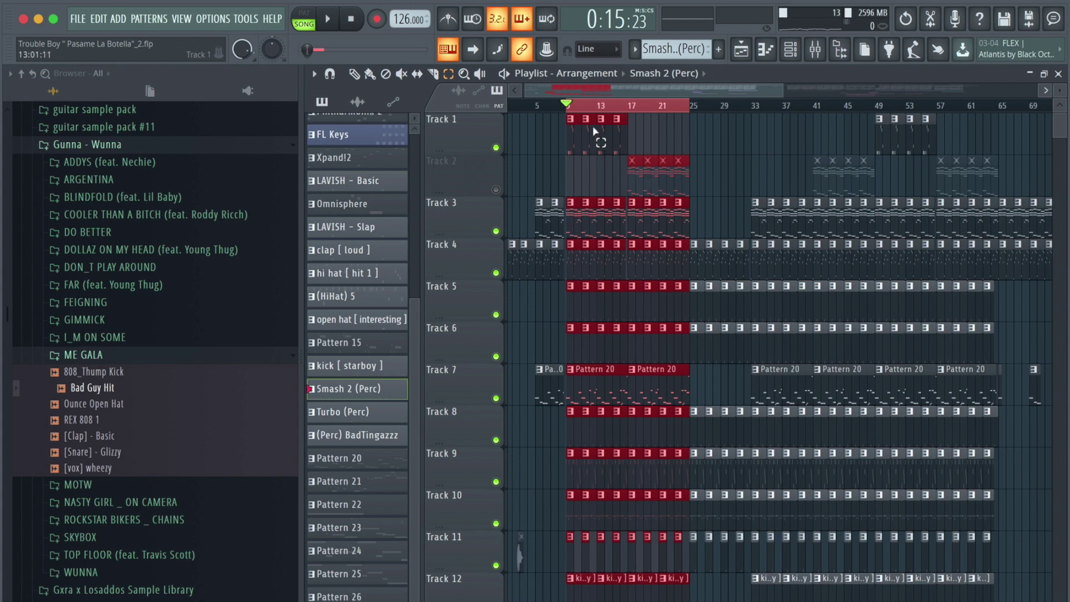
left_click_drag(628, 105, 691, 111)
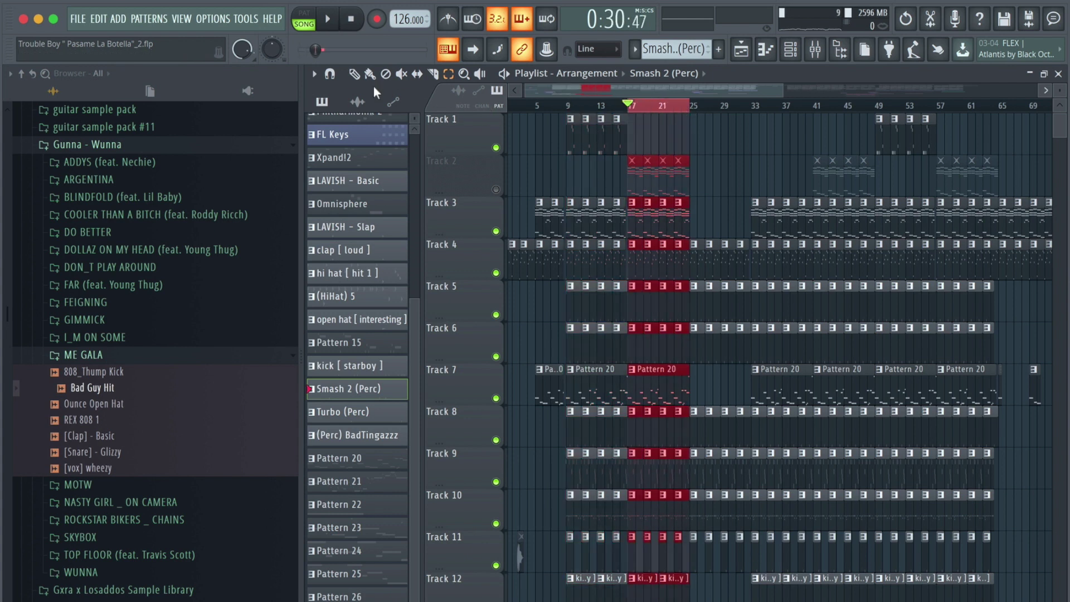
left_click_drag(781, 92, 649, 117)
Step: Unmute Track 2 and play the Uphoria VST pattern on its own in the piano roll
left_click(496, 189)
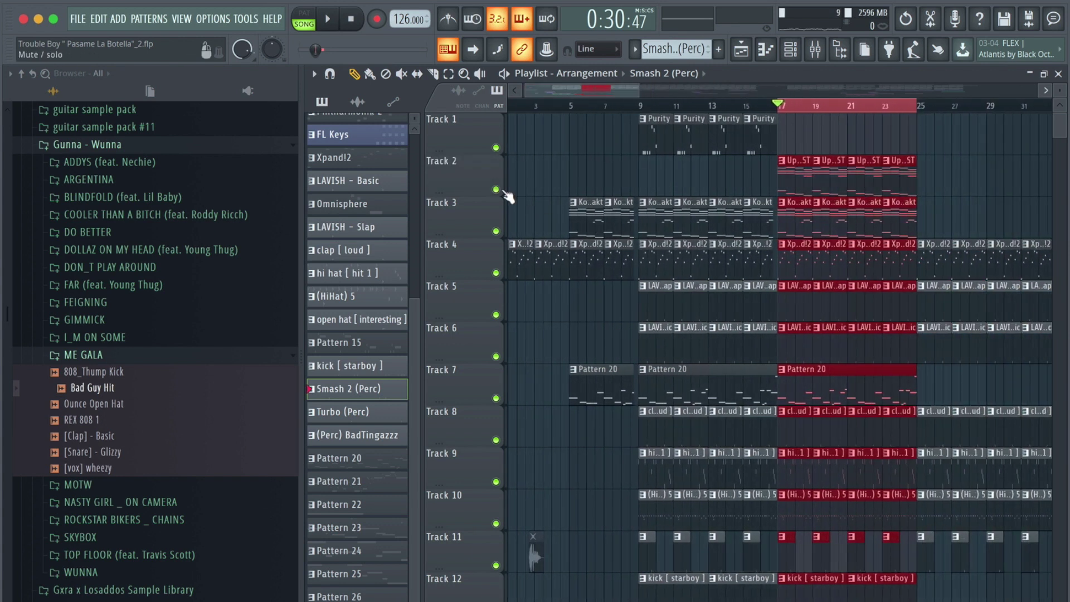
double_click(812, 192)
left_click(313, 25)
key("space")
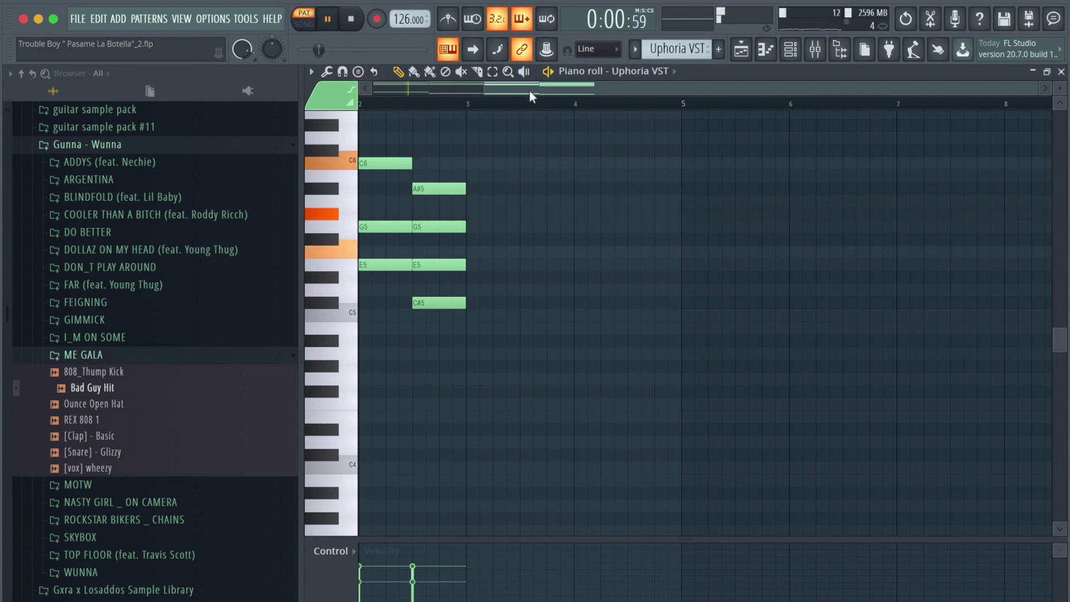
left_click(750, 57)
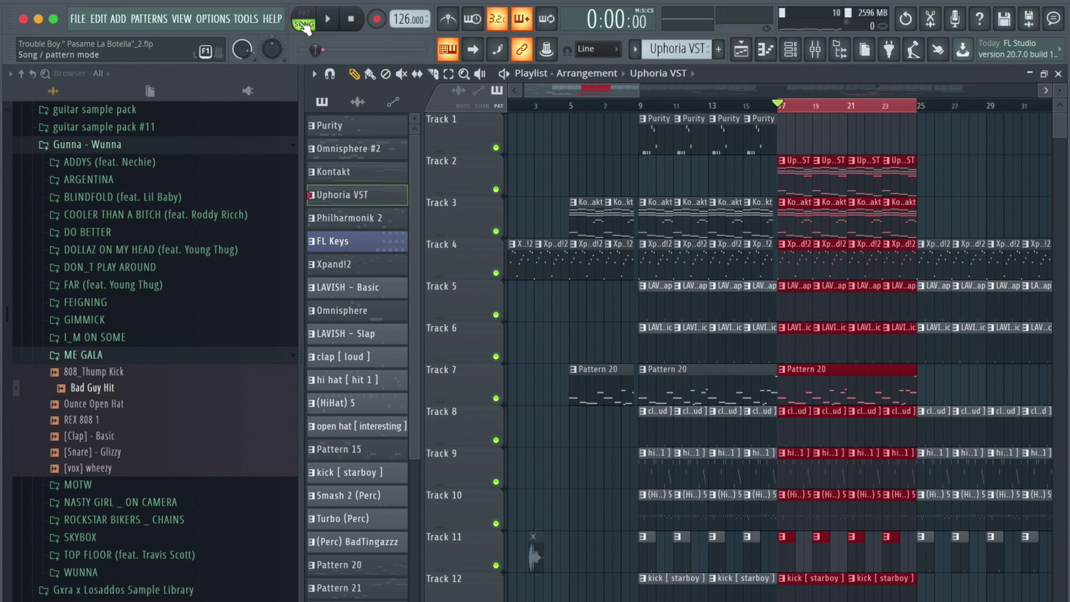
Step: Play bars 17 to 24 in song mode to hear the Uphoria VST chords with the drums
key("space")
scroll(767, 147, "down", 8)
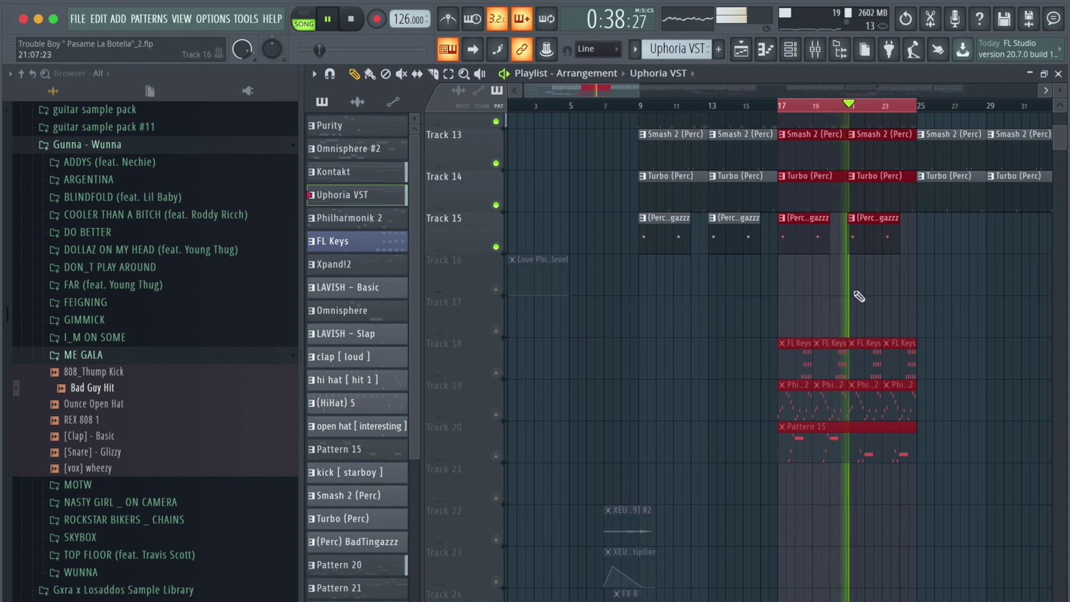
key("space")
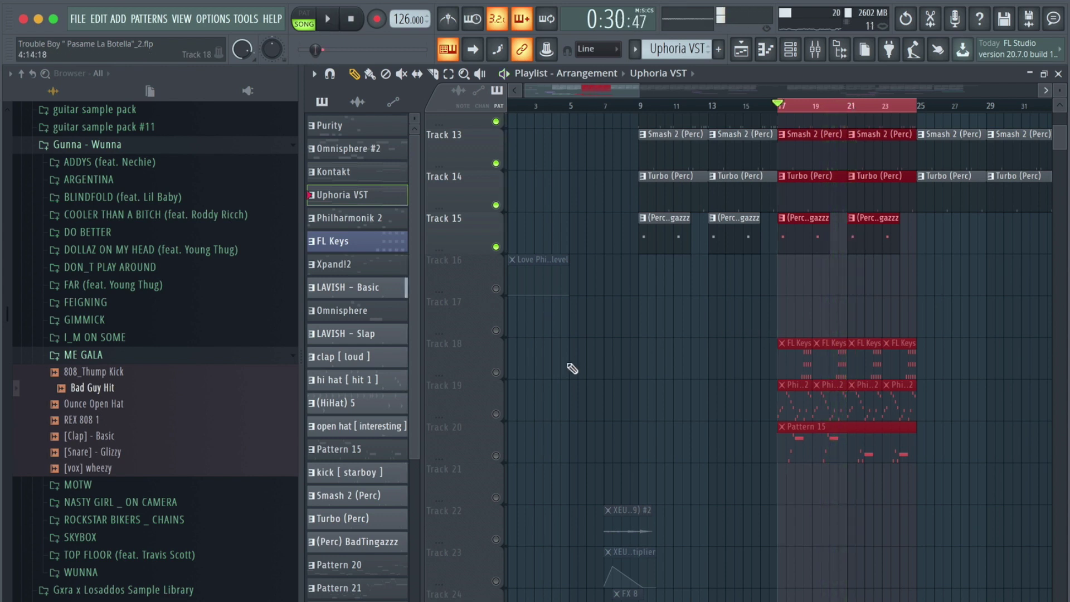
Step: Unmute Track 18 and play the section while reviewing the FL Keys pattern in the piano roll
left_click(503, 375)
key("space")
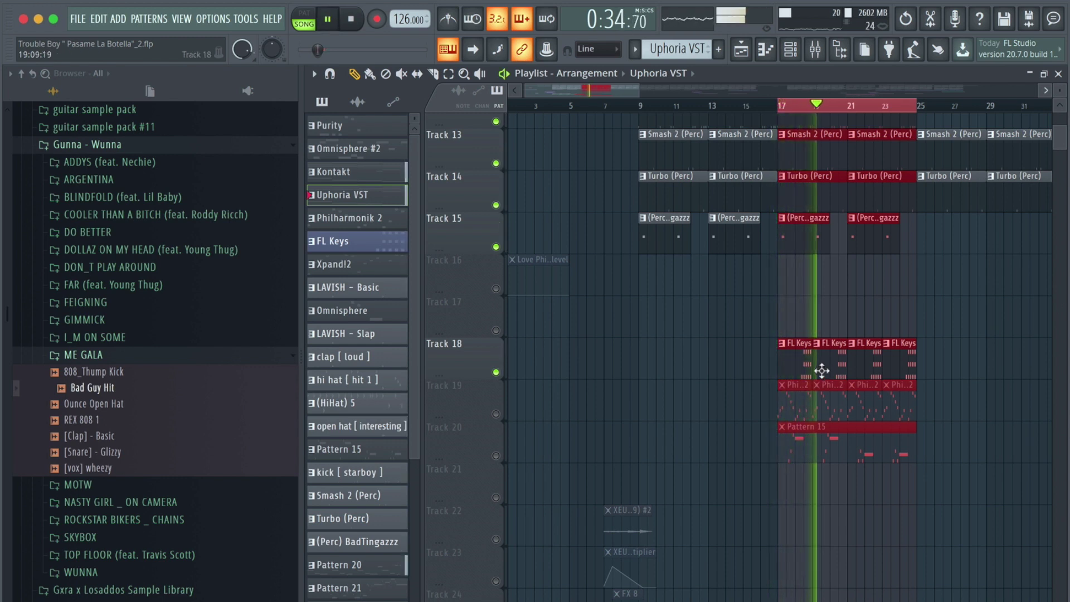
double_click(830, 373)
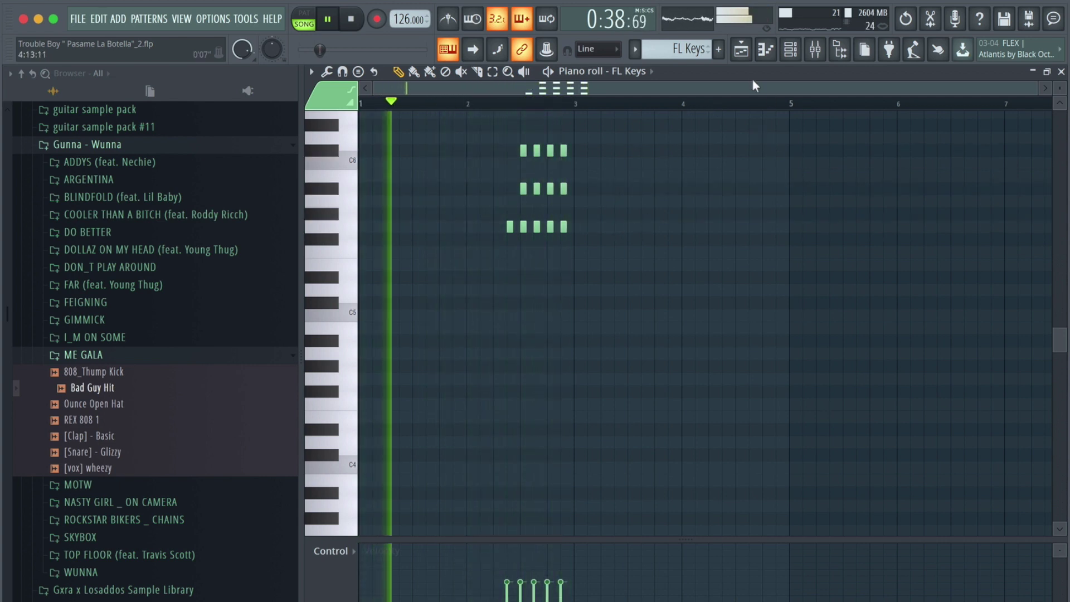
left_click(741, 49)
key("space")
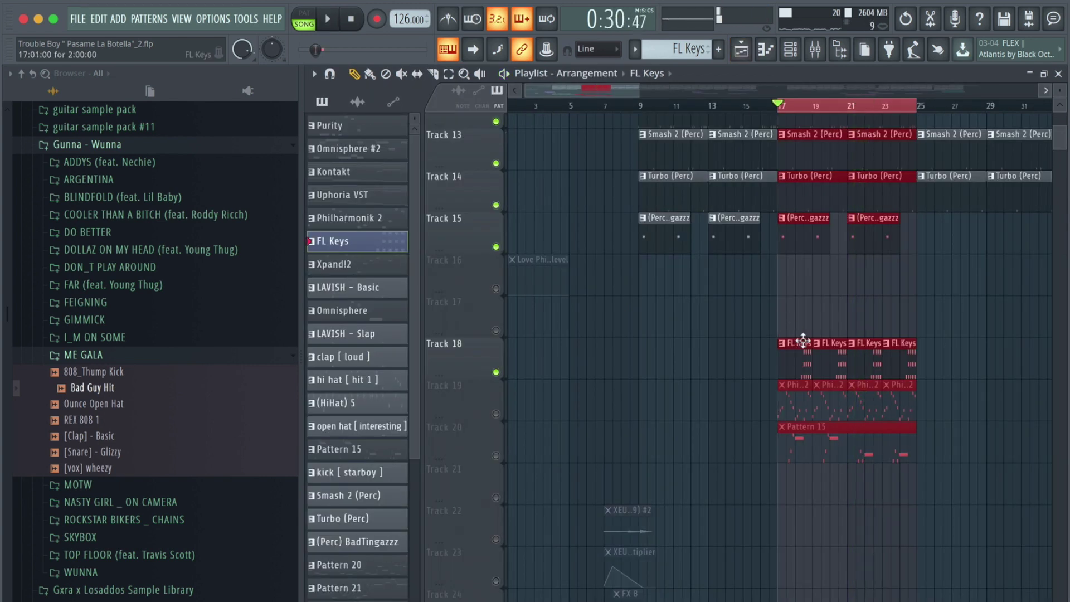
Step: Unmute Track 19 and play the Philharmonik 2 pattern on its own in the piano roll
left_click(496, 414)
double_click(796, 385)
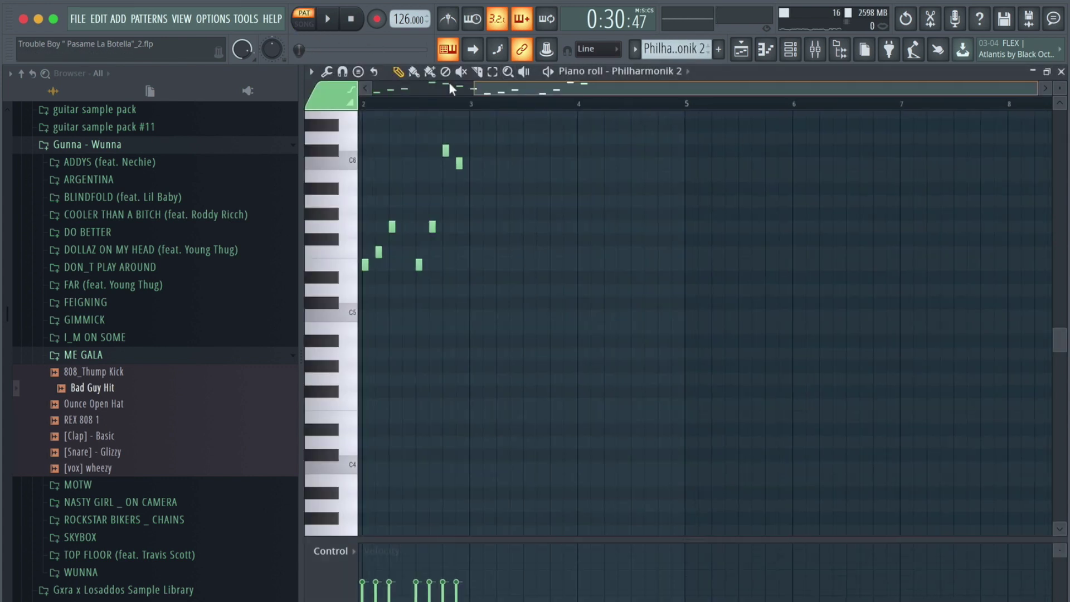
key("space")
left_click_drag(1034, 93, 890, 90)
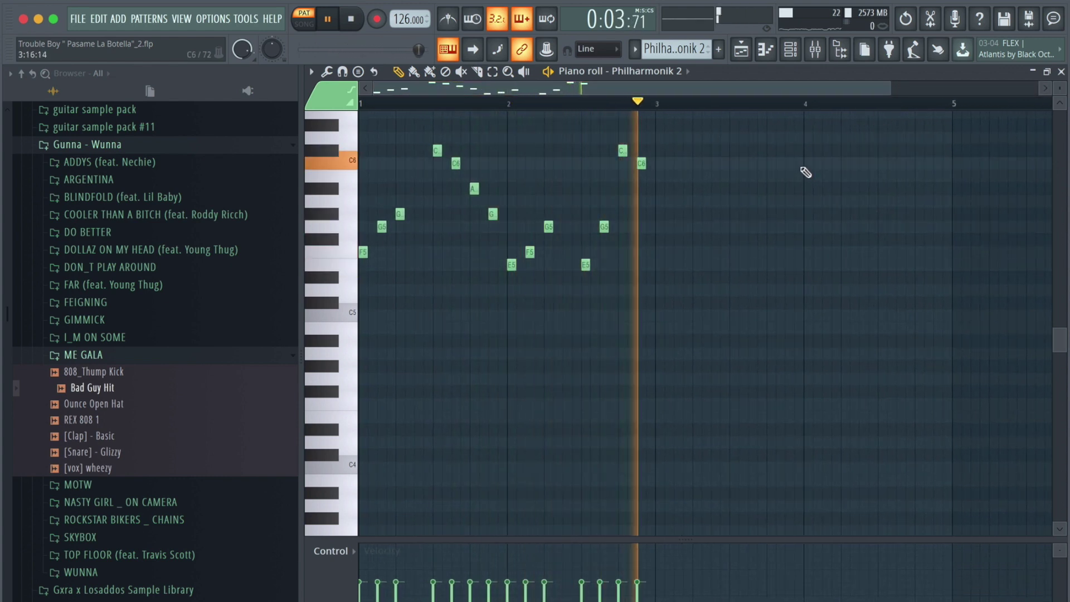
left_click(745, 56)
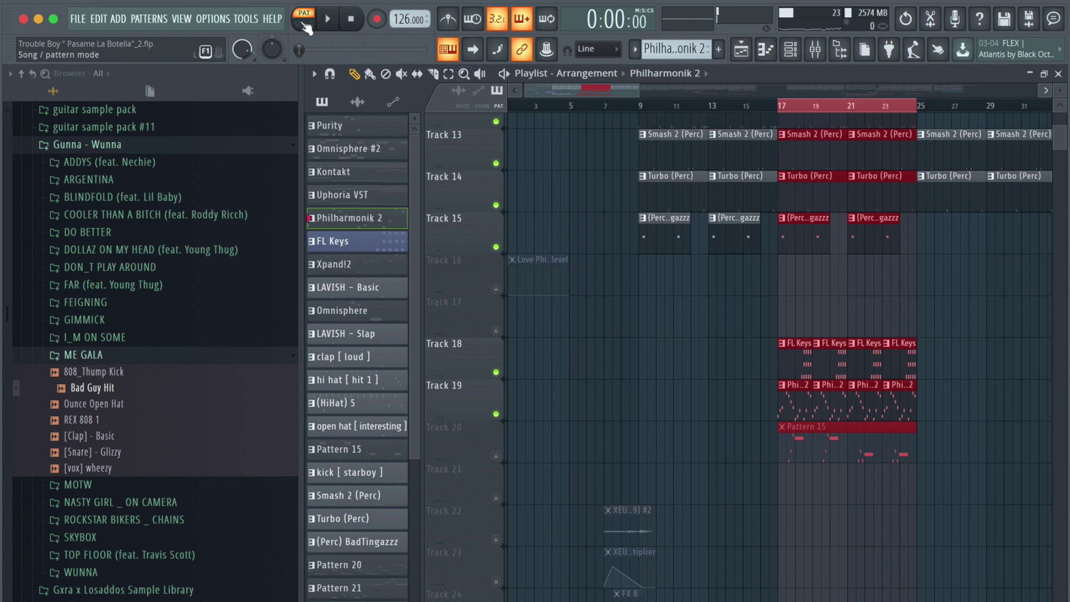
Step: Play bars 17 to 24 in song mode to hear the Philharmonik 2 melody in the full mix
key("space")
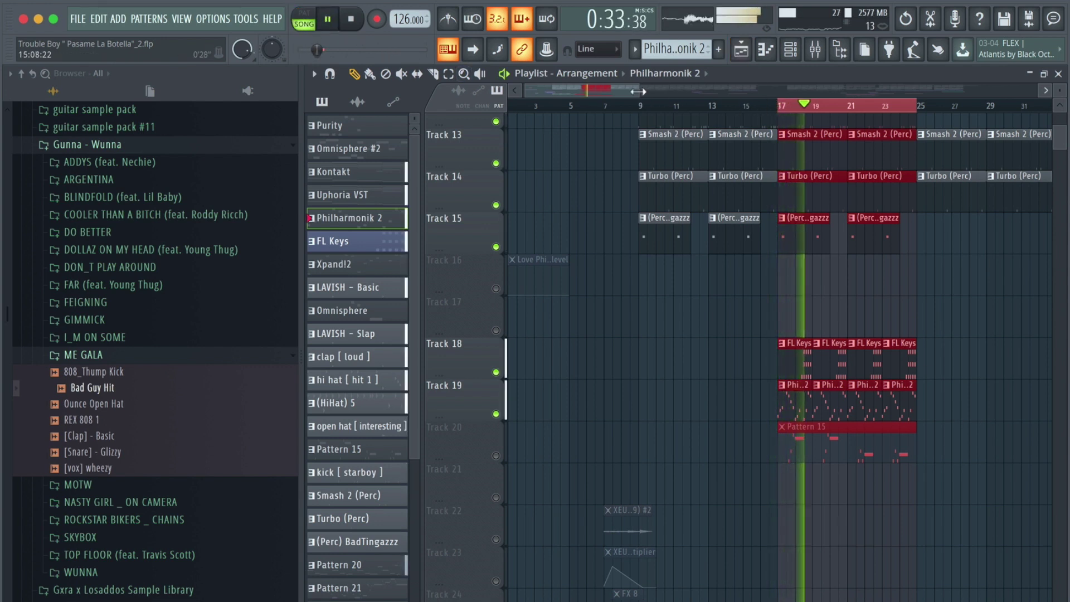
scroll(590, 92, "up", 2)
left_click_drag(609, 89, 629, 90)
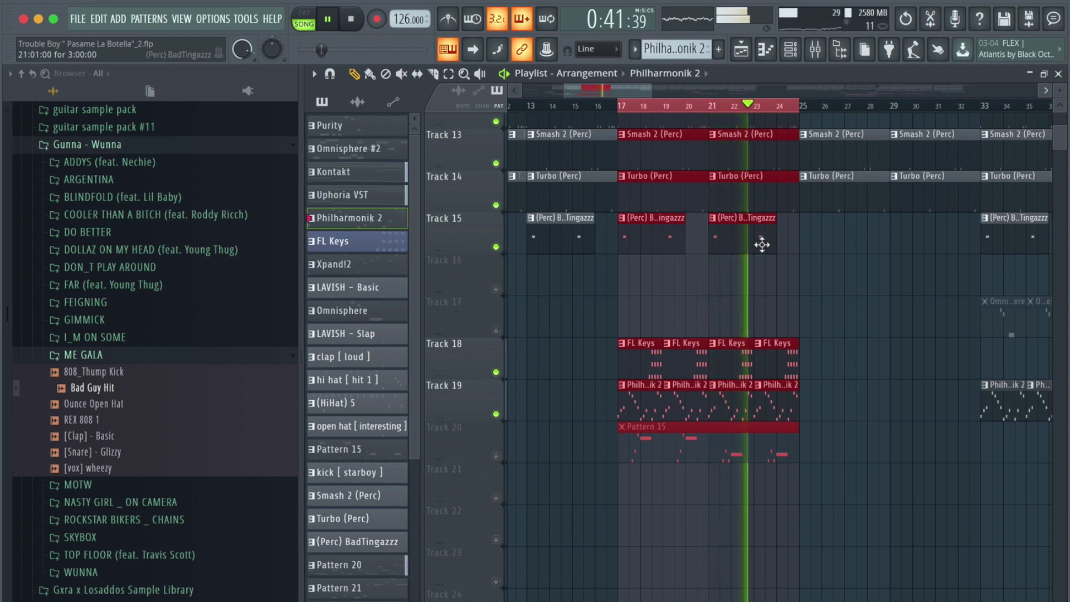
key("space")
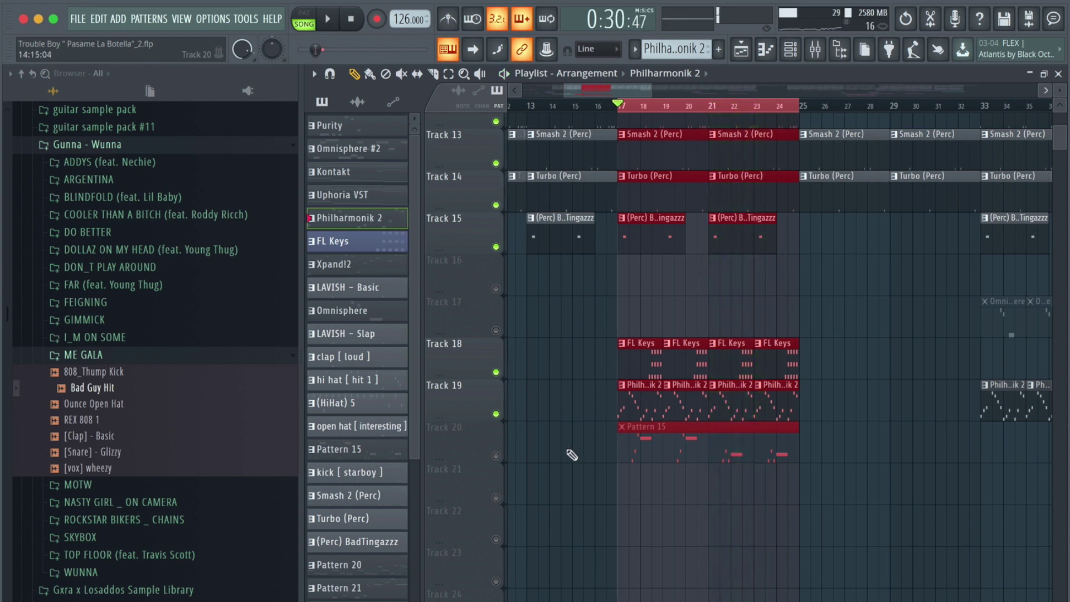
Step: Unmute Track 20 and play Pattern 15's Kontakt #2 notes on their own in the piano roll
double_click(657, 443)
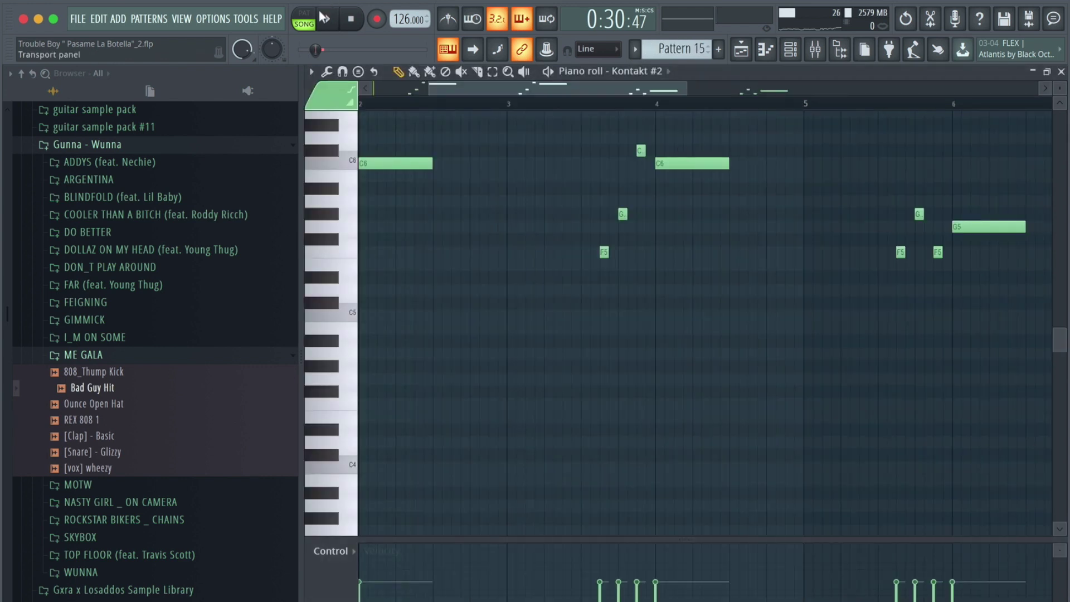
key("space")
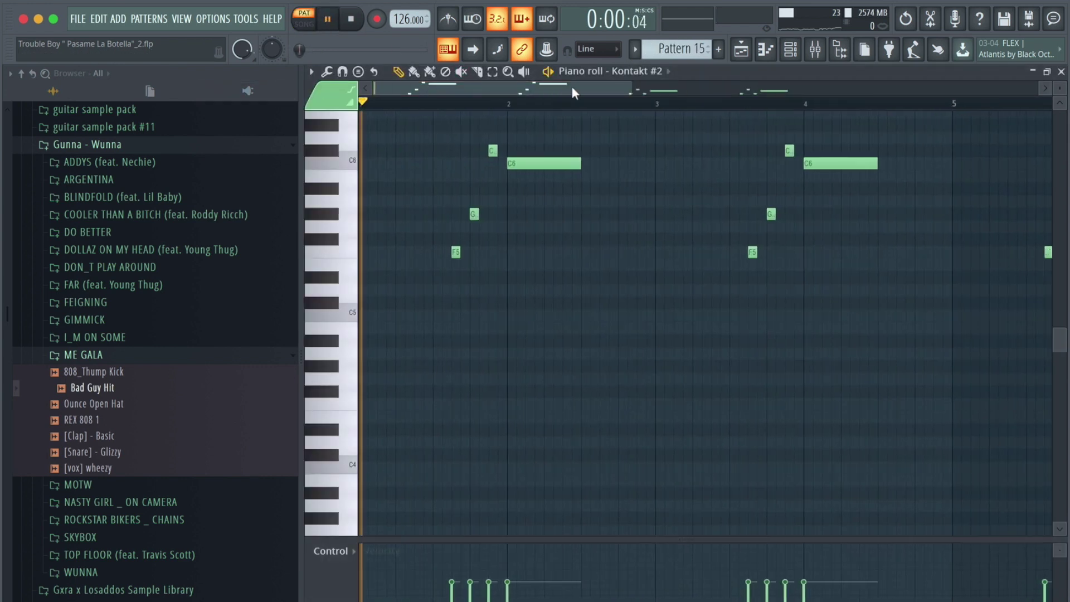
left_click_drag(687, 89, 888, 96)
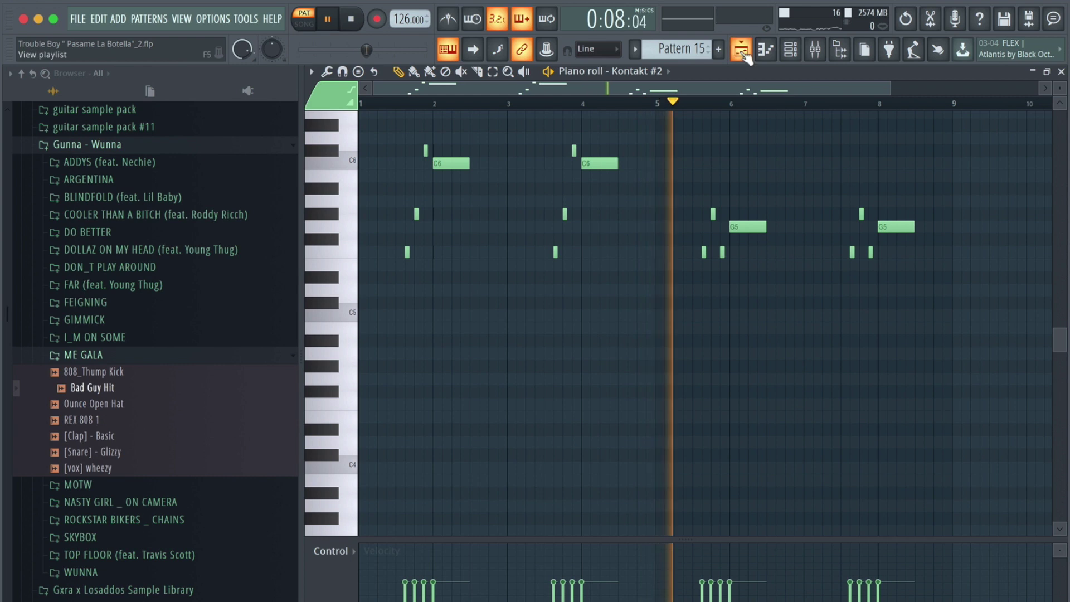
key("F5")
Step: Play the selected section in song mode to hear Pattern 15 together with the other tracks
left_click(313, 31)
key("space")
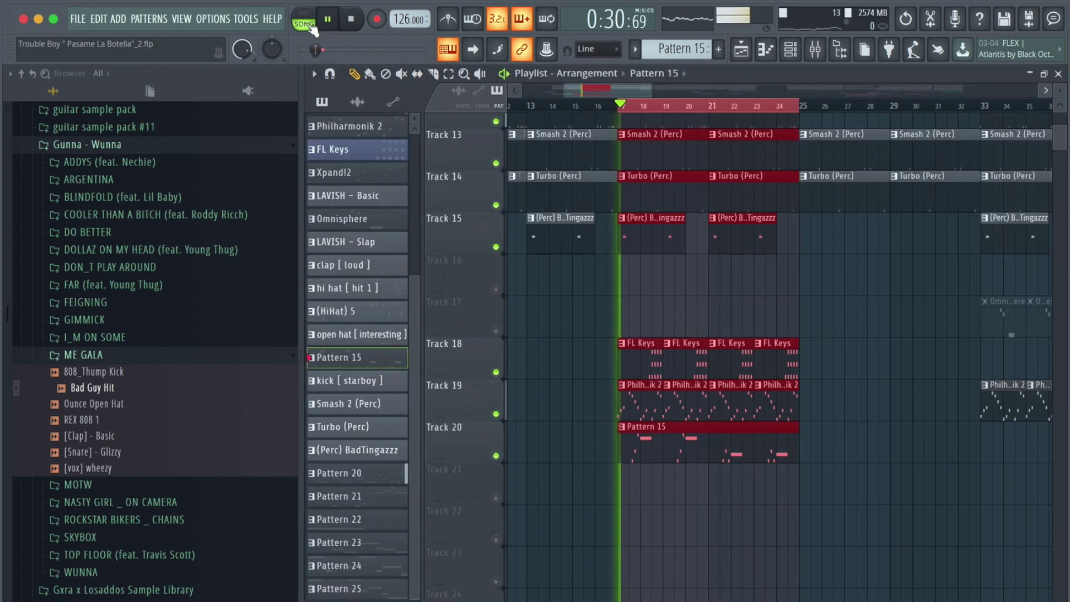
scroll(591, 88, "left", 4)
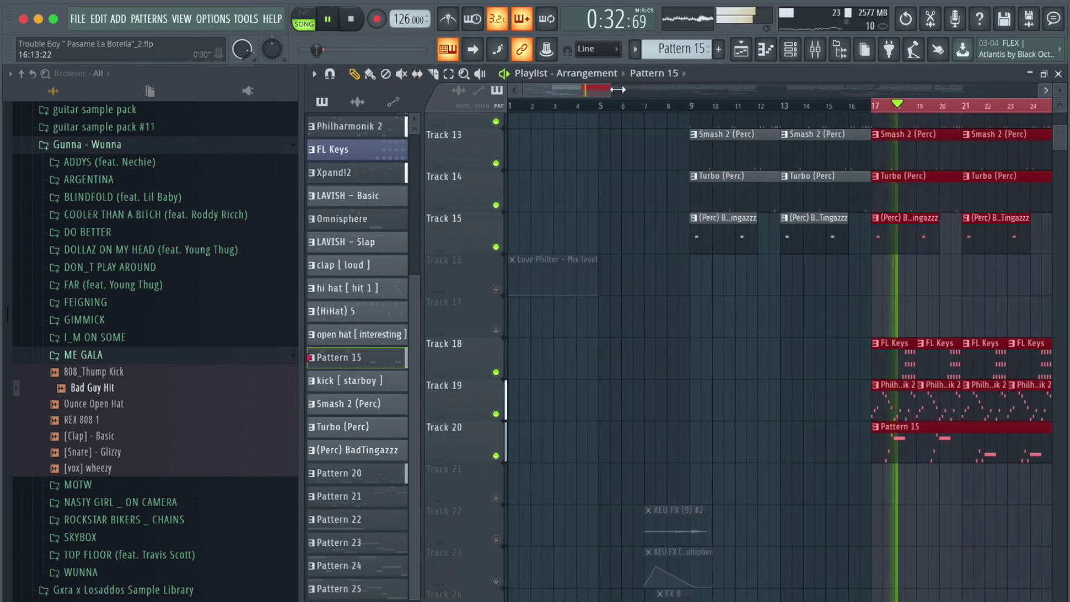
Step: Stop playback and select bars 9 to 24 in the playlist, with the playback position at bar 9
scroll(659, 91, "down", 3)
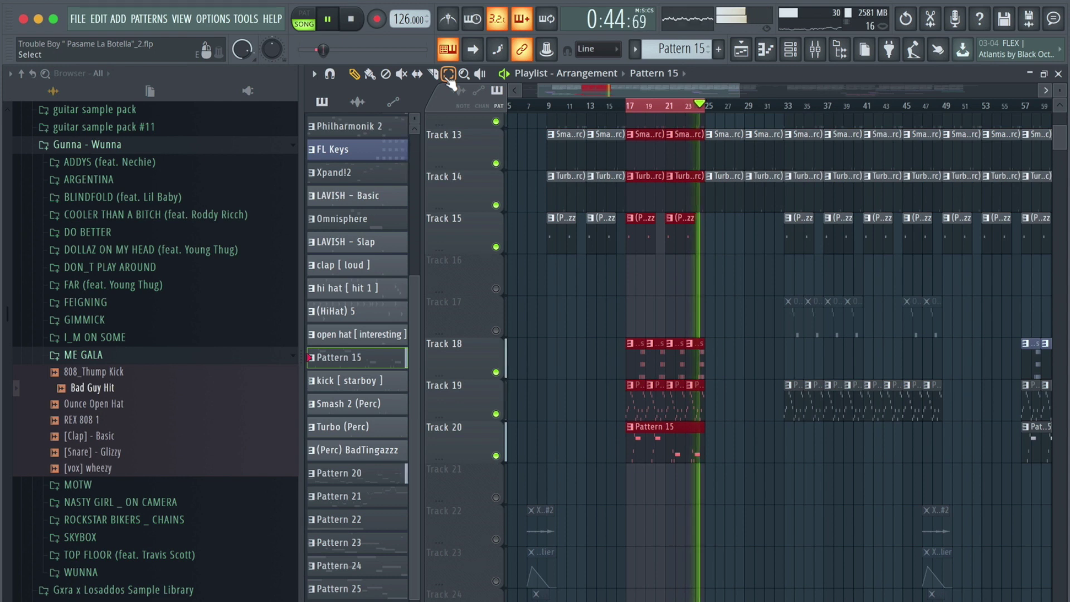
key("space")
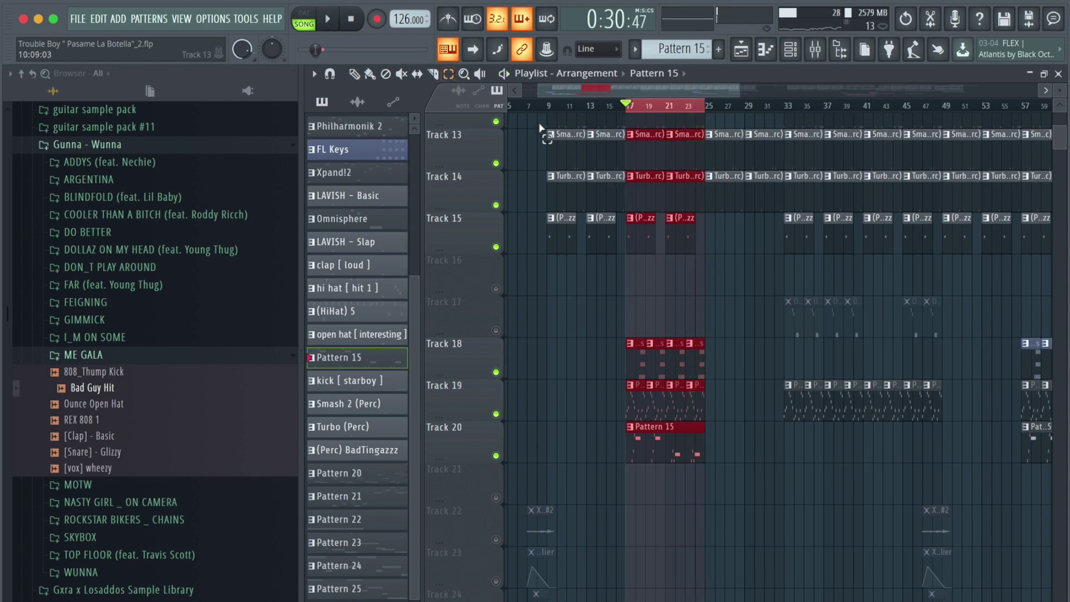
left_click_drag(544, 109, 695, 114)
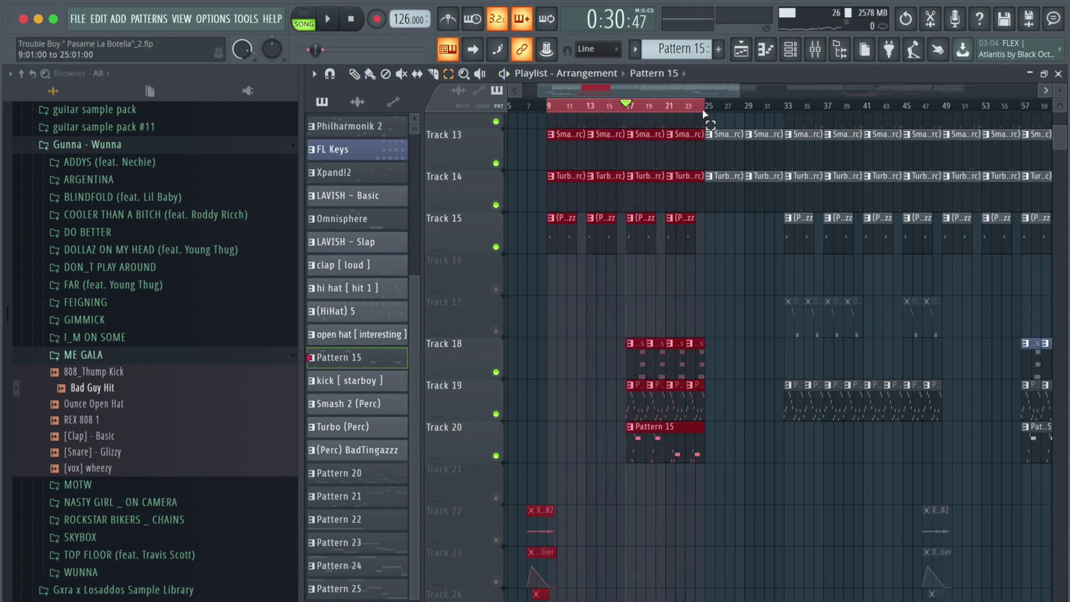
left_click(545, 106)
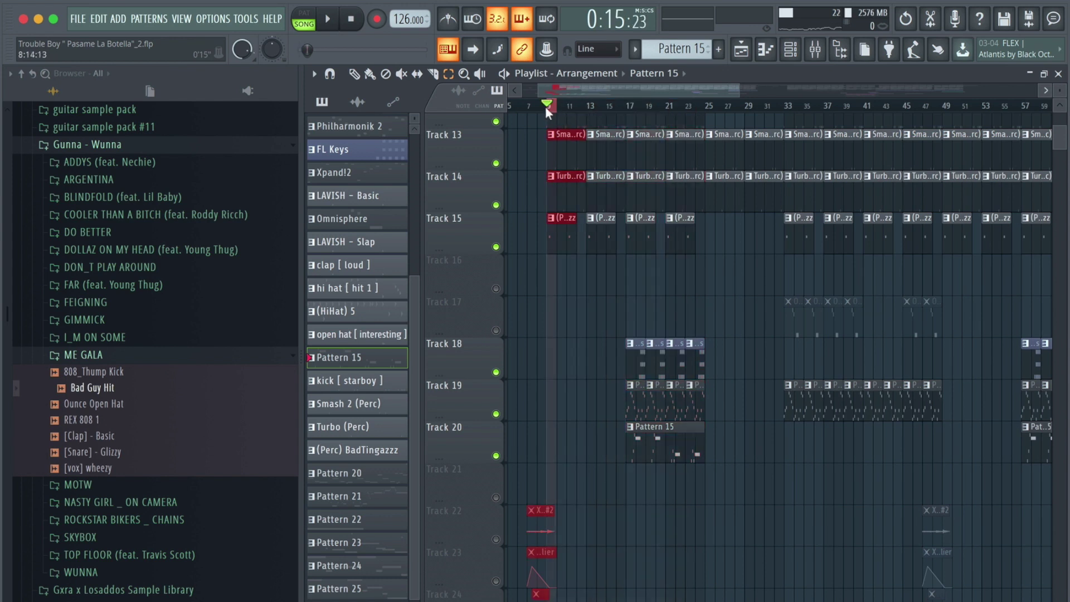
left_click_drag(553, 112, 707, 124)
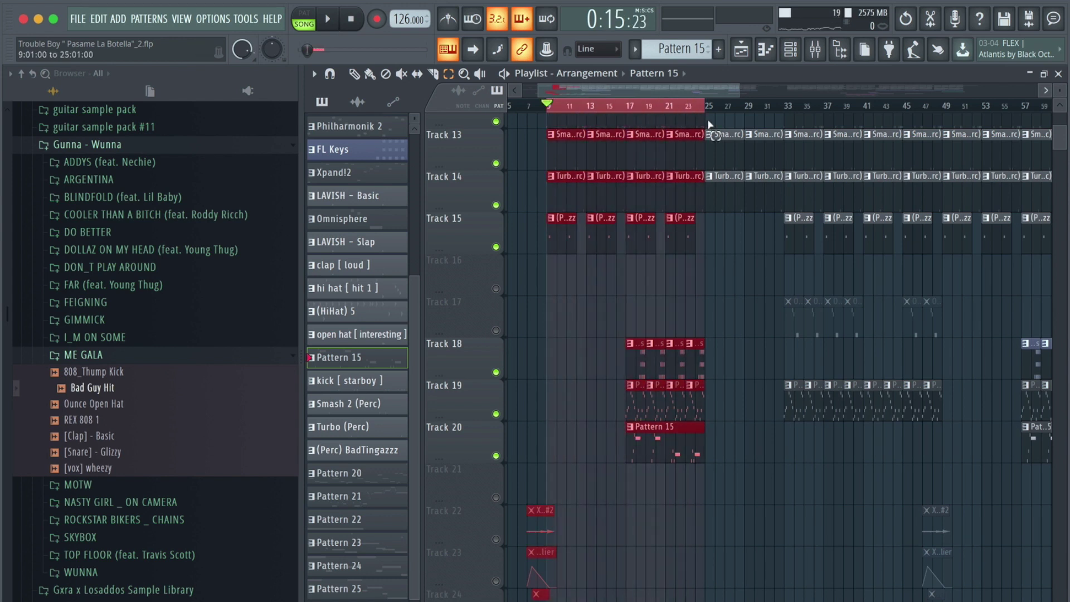
left_click_drag(731, 86, 304, 86)
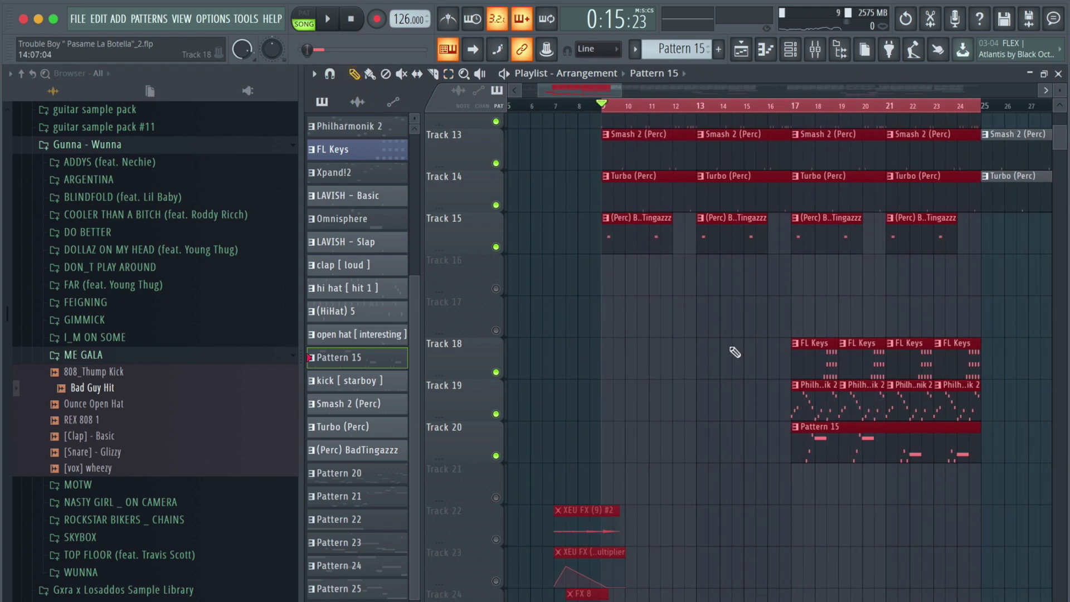
Step: Unmute Tracks 28, 29, 30 and 31 in the playlist
scroll(734, 351, "down", 9)
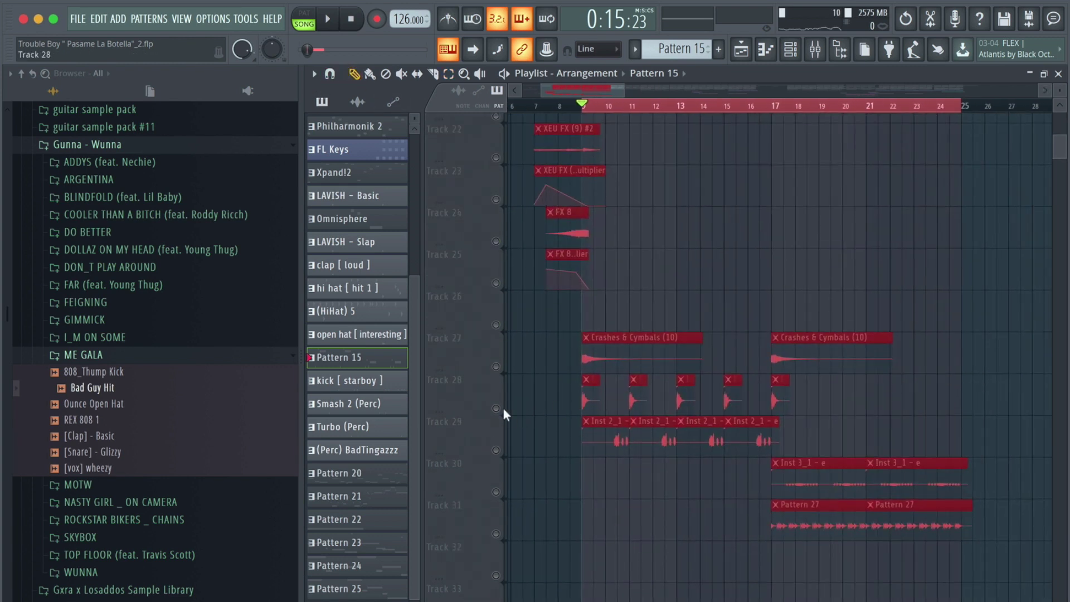
left_click(496, 450)
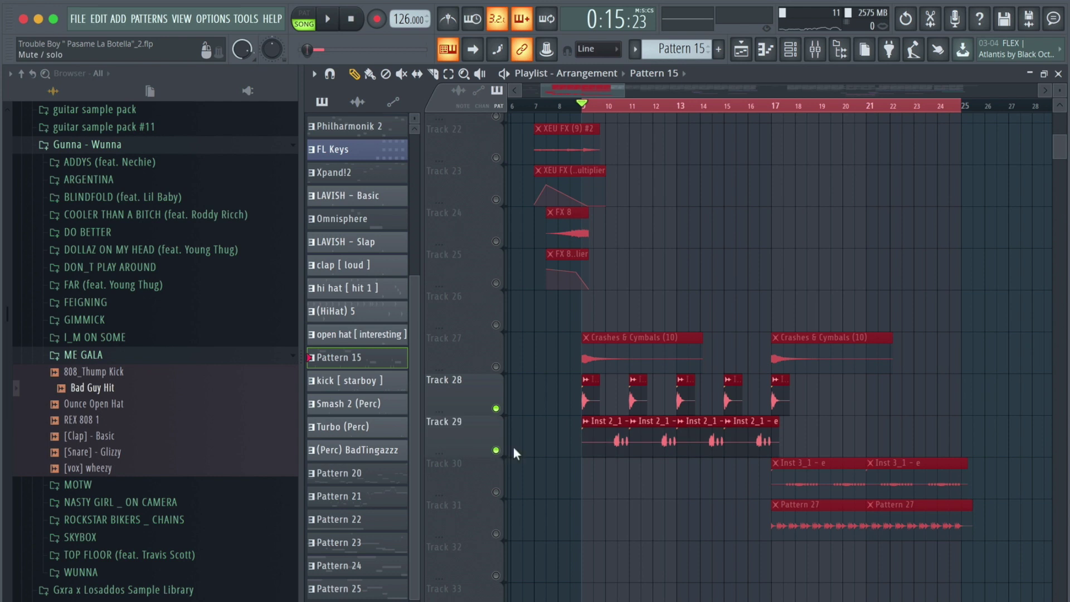
left_click(496, 492)
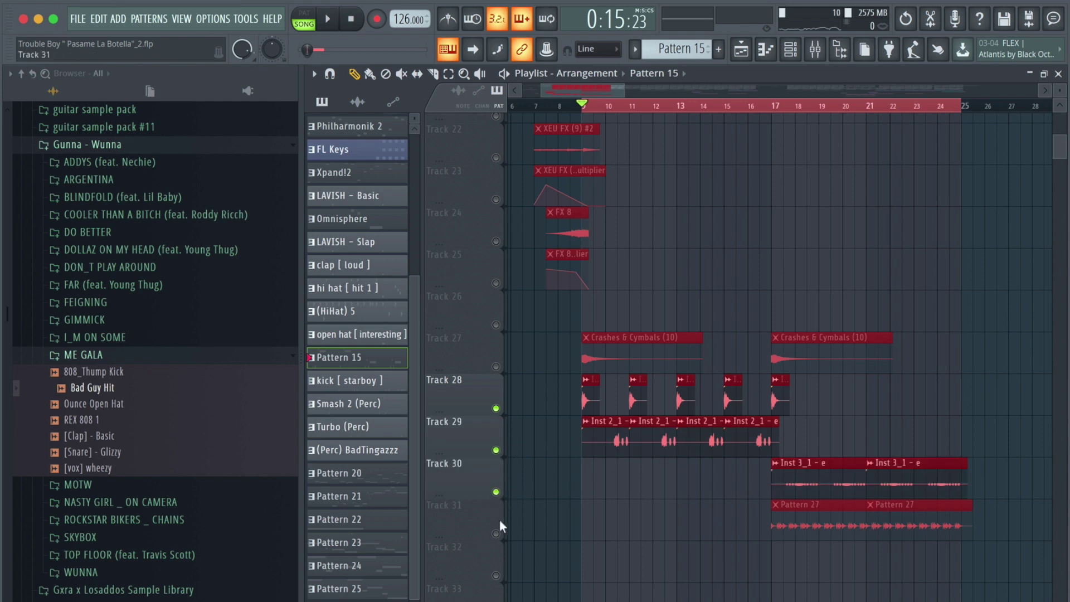
left_click(496, 534)
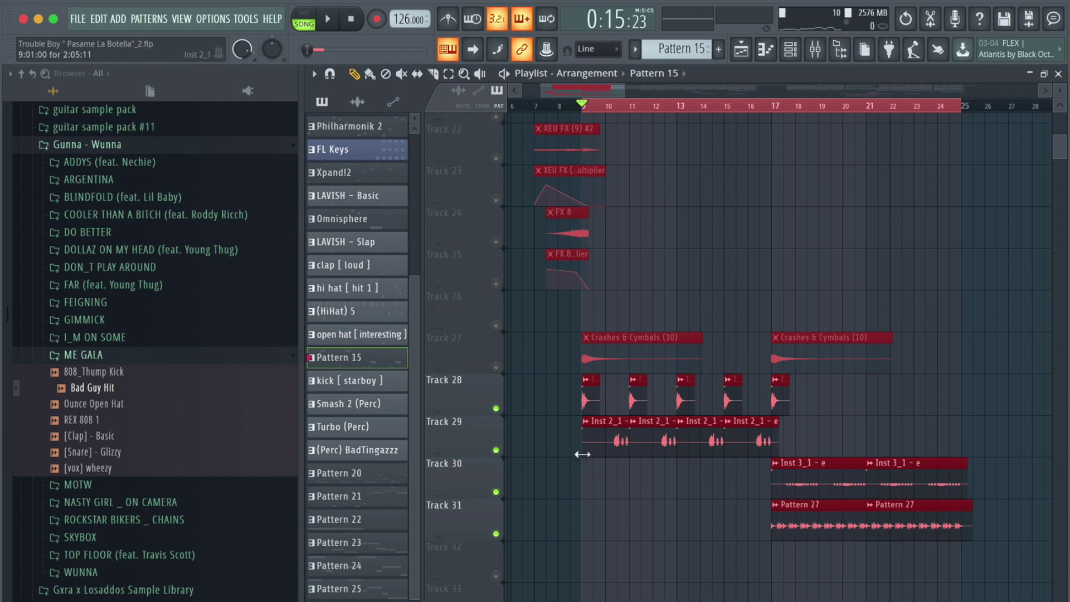
Step: Play bars 9 to 24 in song mode to hear the audio clips on Tracks 28 to 31 in the mix
key("space")
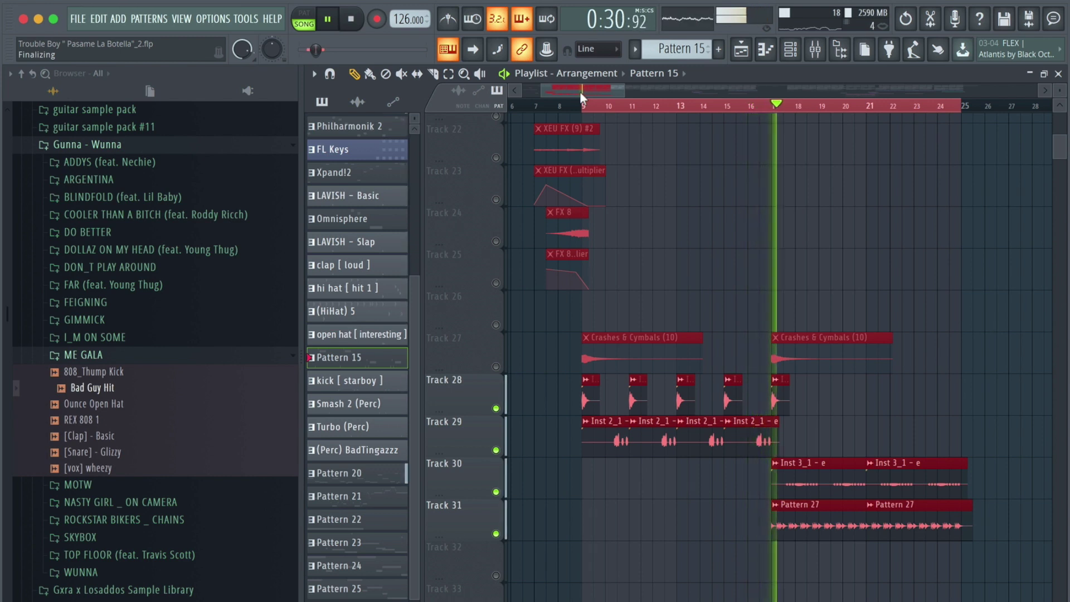
left_click_drag(578, 82, 598, 88)
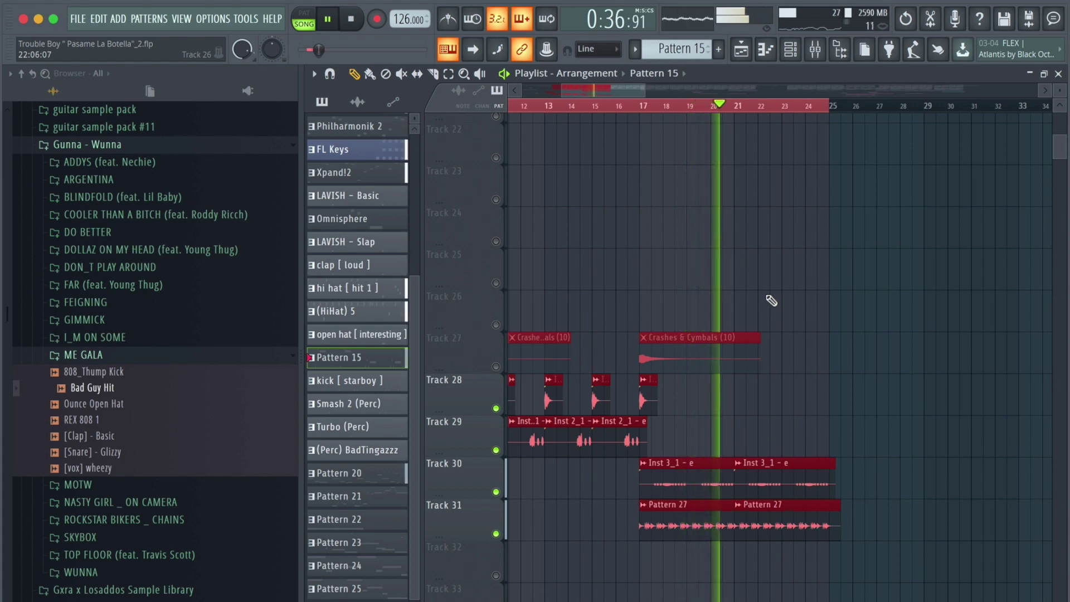
left_click_drag(611, 85, 635, 89)
scroll(674, 245, "up", 2)
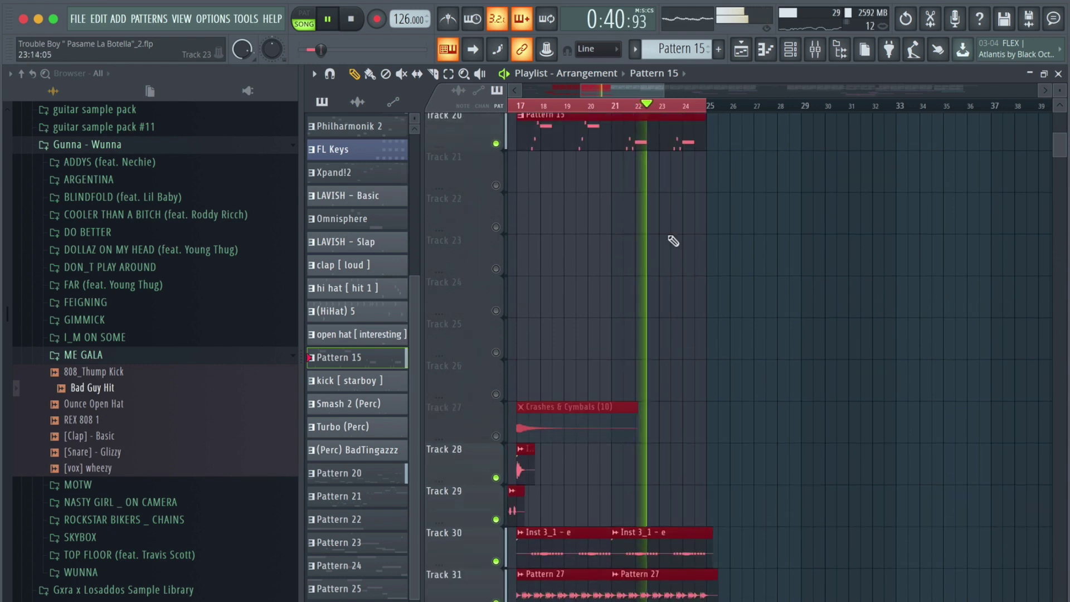
left_click(448, 74)
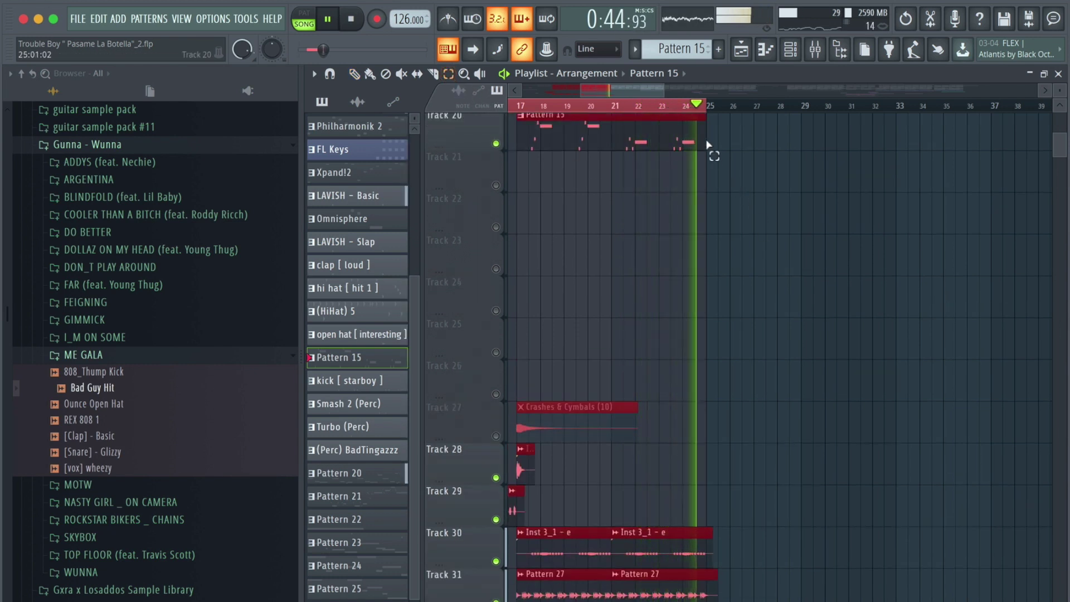
key("space")
Step: Select bars 33 to 40 in the playlist and unmute Track 17
left_click(700, 116)
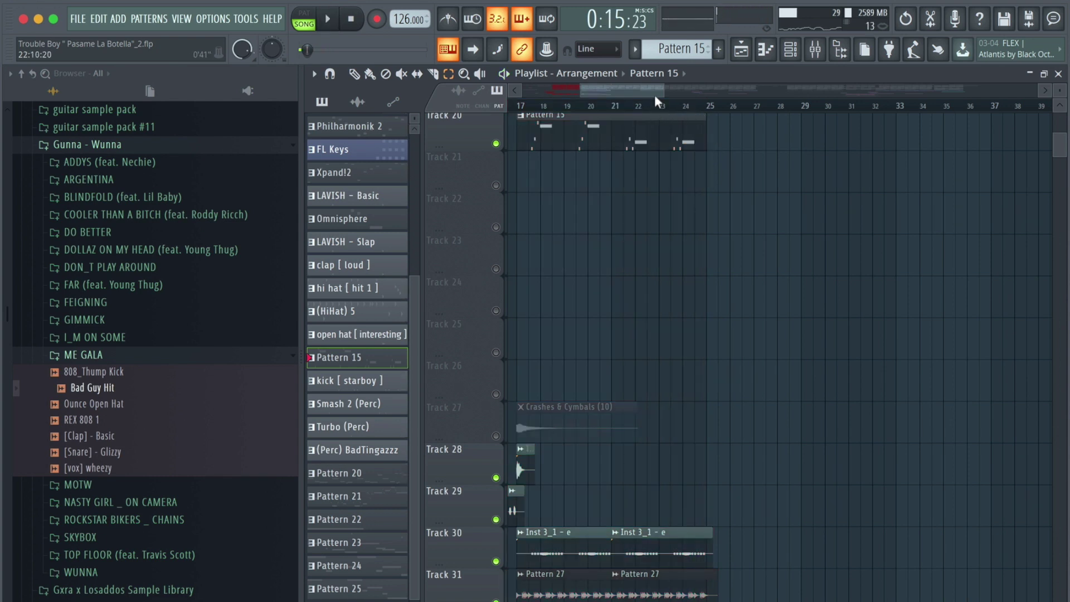
left_click_drag(663, 89, 853, 89)
scroll(701, 223, "up", 8)
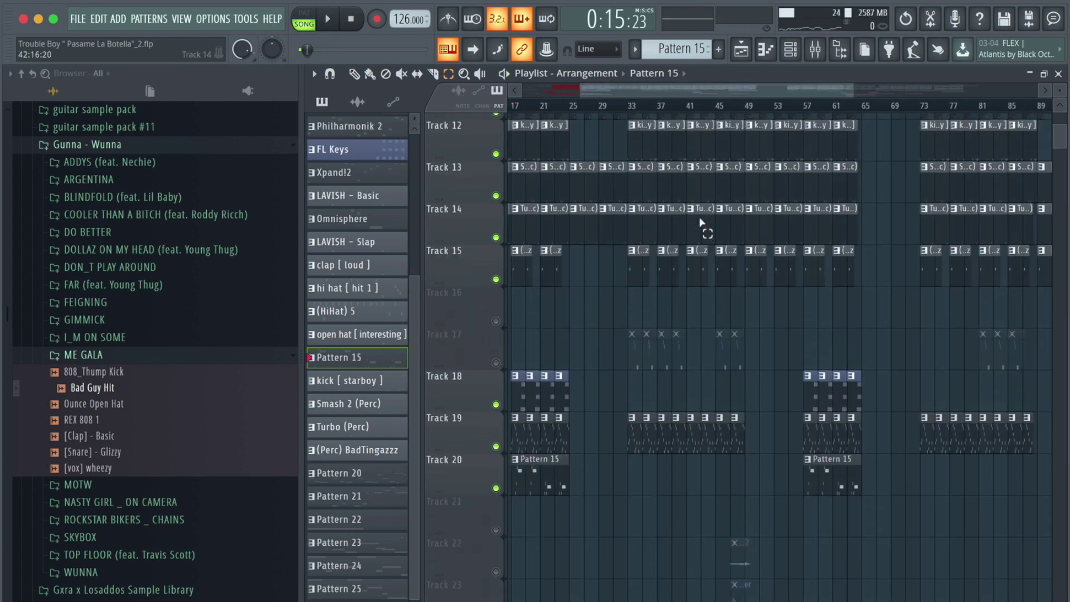
left_click_drag(629, 107, 704, 125)
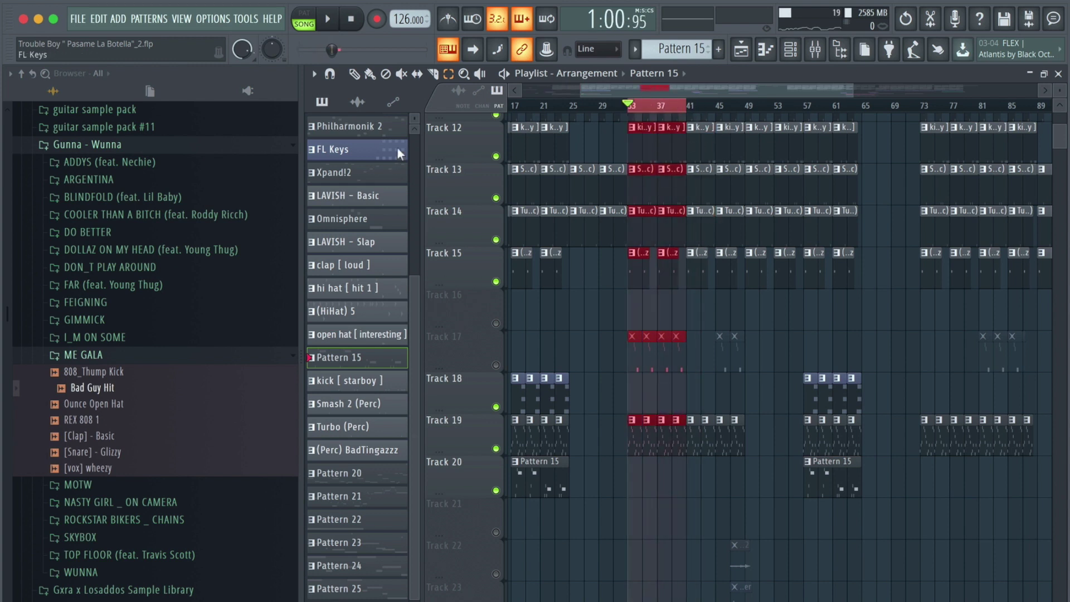
left_click(496, 365)
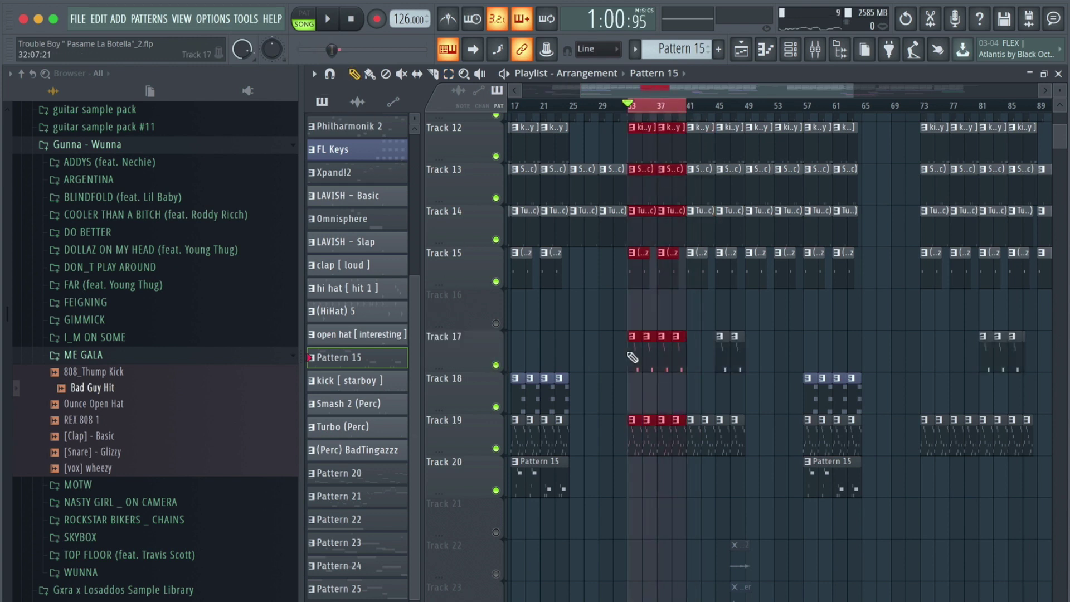
Step: Play the Omnisphere pattern on its own in the piano roll and with the other tracks in song mode
double_click(632, 351)
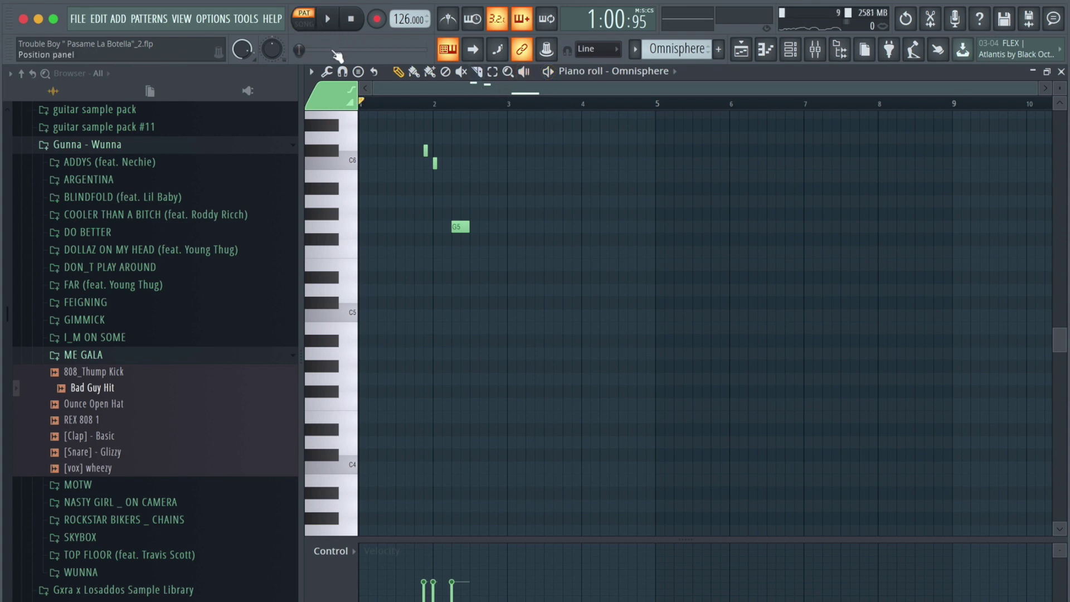
key("space")
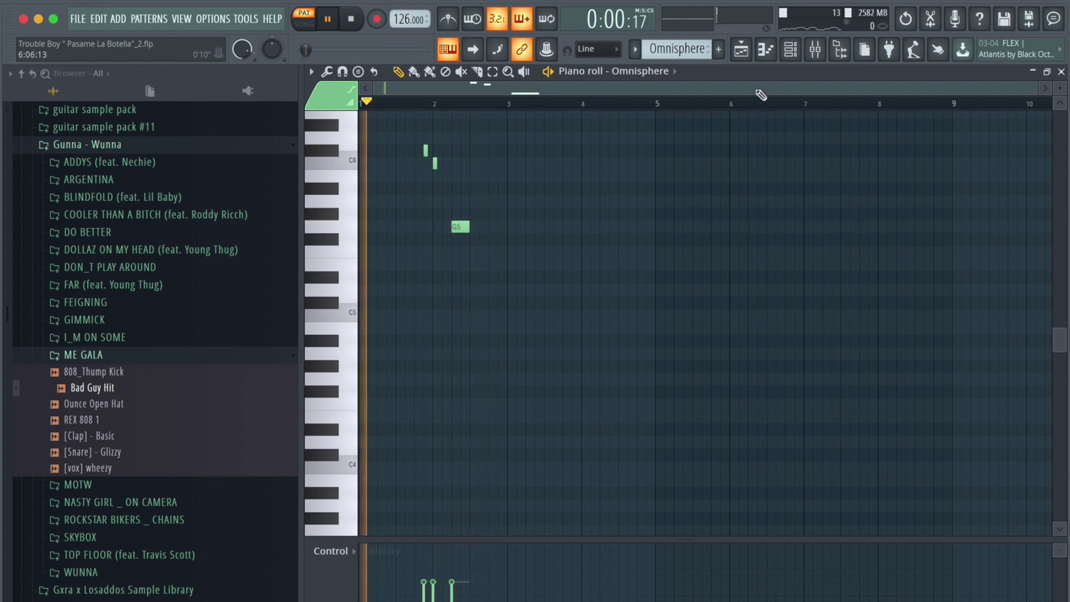
left_click(747, 53)
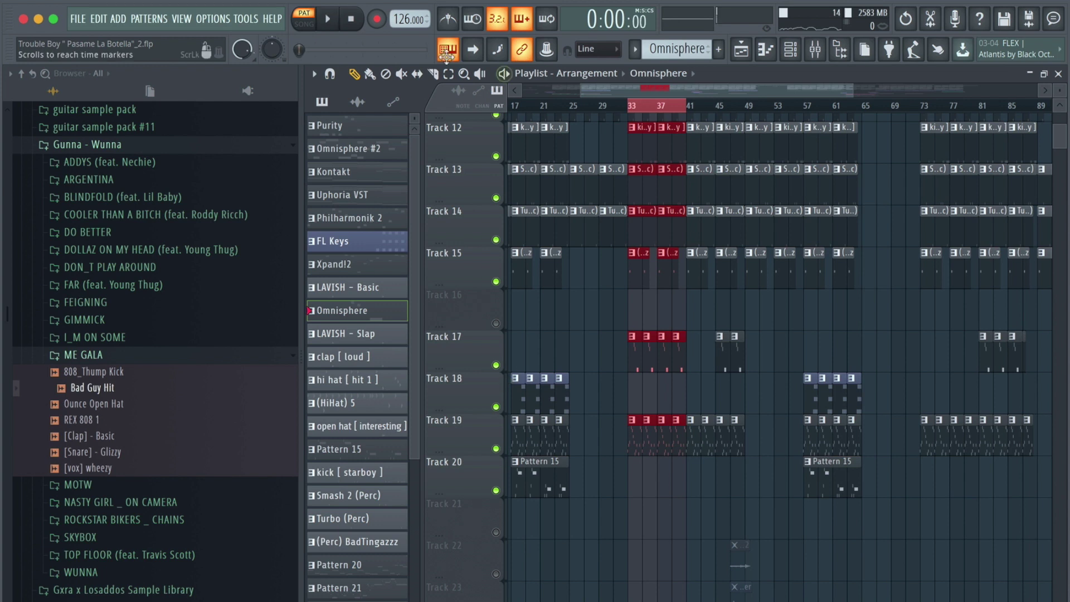
key("space")
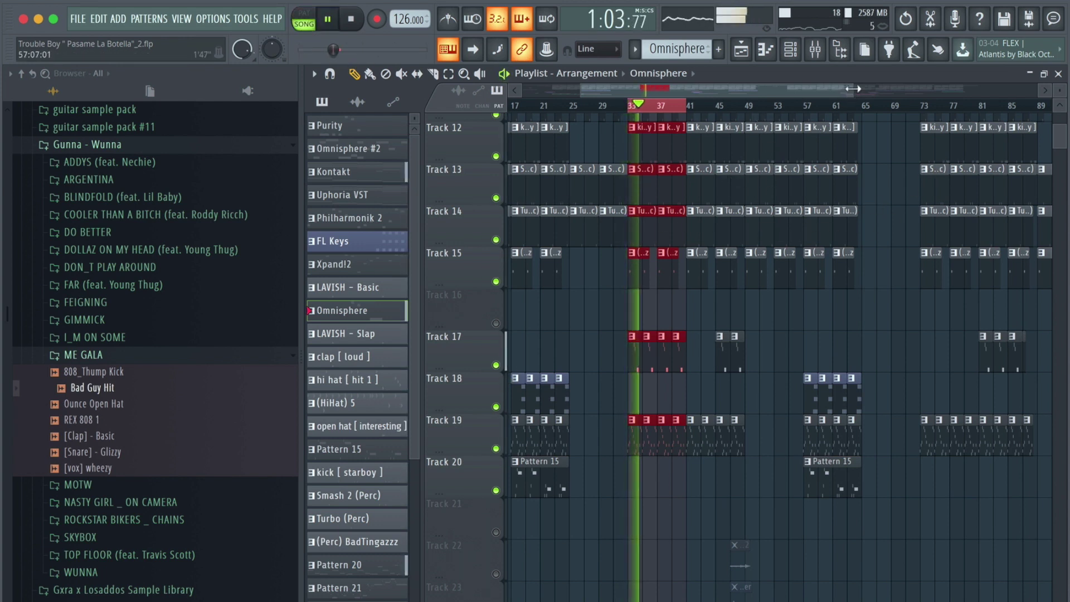
Step: Stop playback and select bars 89 to 96 in the playlist
left_click_drag(852, 88, 900, 89)
scroll(766, 332, "down", 4)
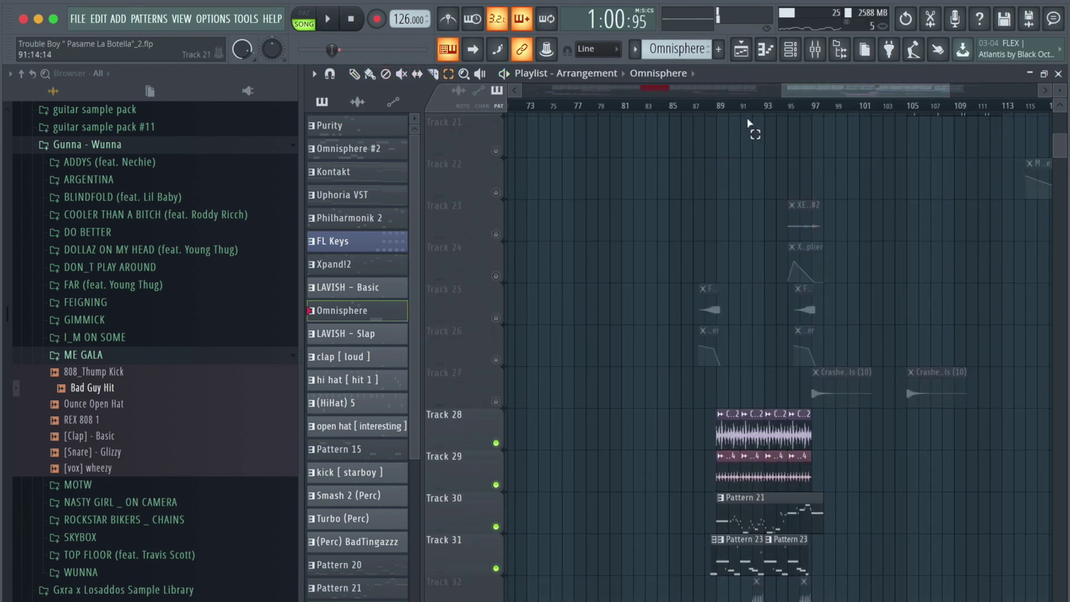
left_click_drag(717, 114, 808, 114)
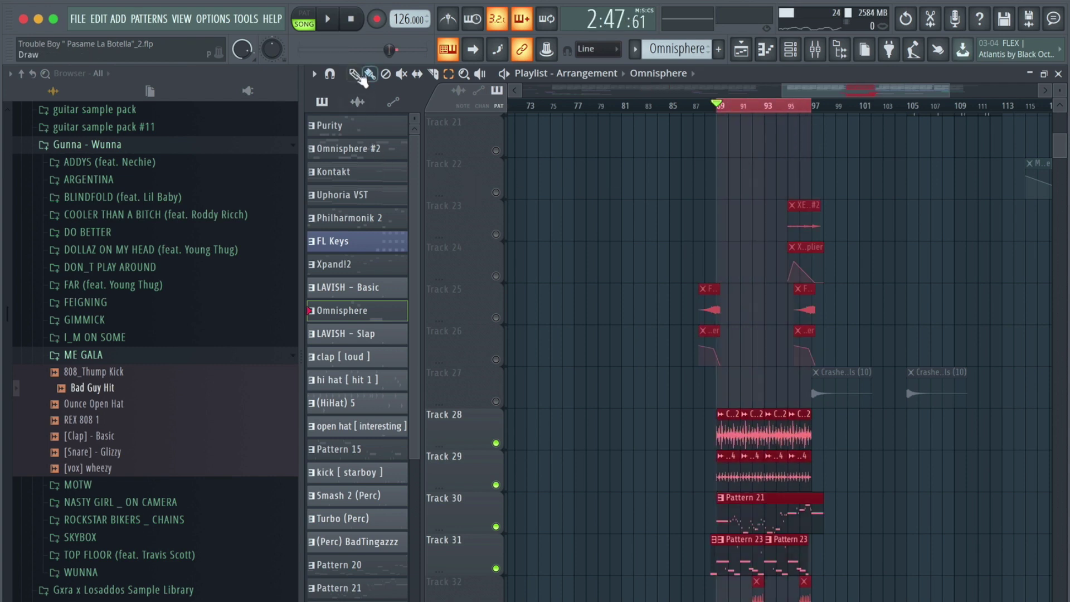
left_click_drag(950, 90, 903, 96)
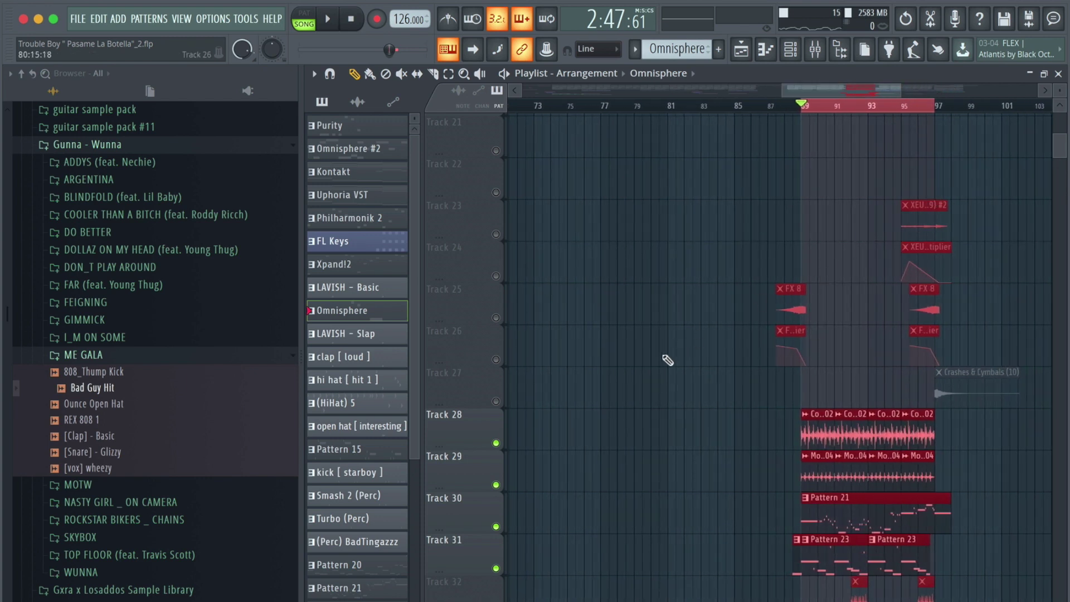
Step: Solo Track 28 and play its audio loop from bar 89
right_click(496, 444)
scroll(497, 463, "down", 1)
key("space")
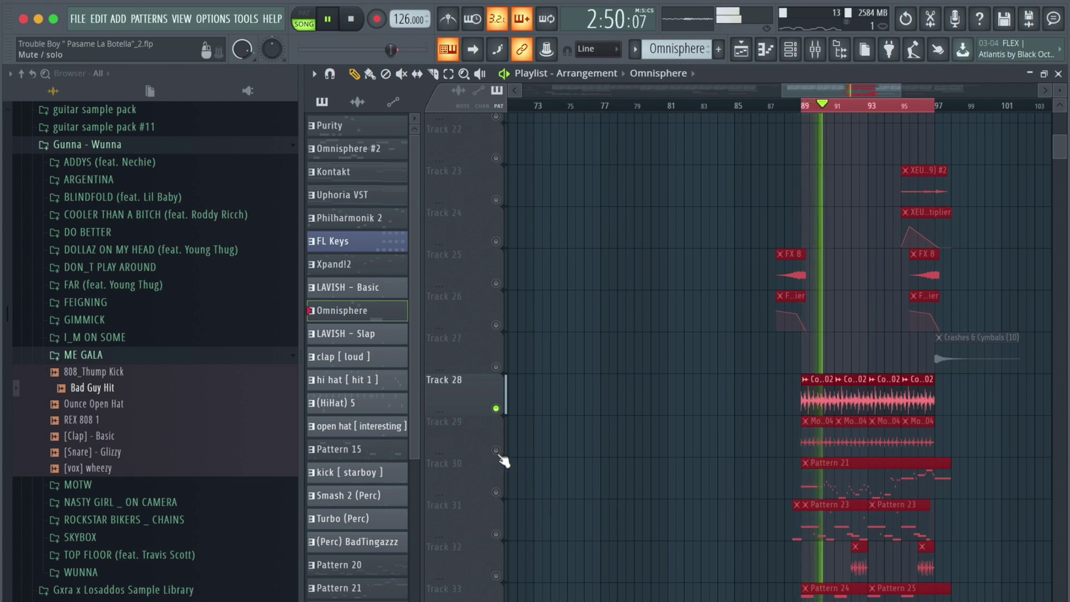
key("space")
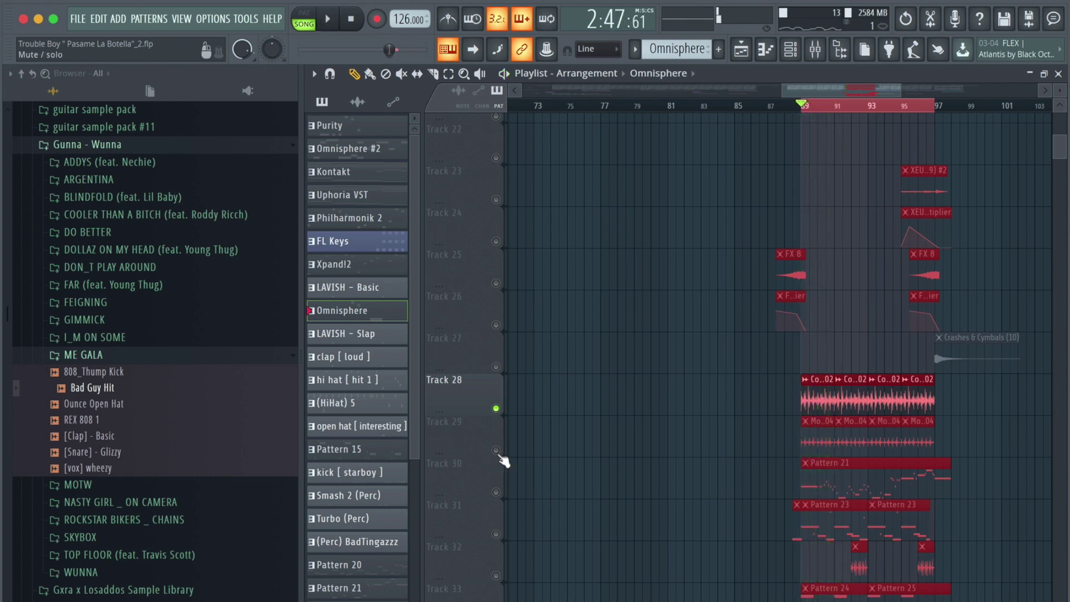
Step: Unmute Tracks 29 and 35 and play them together with Track 28 from bar 89
left_click(495, 449)
scroll(566, 587, "down", 4)
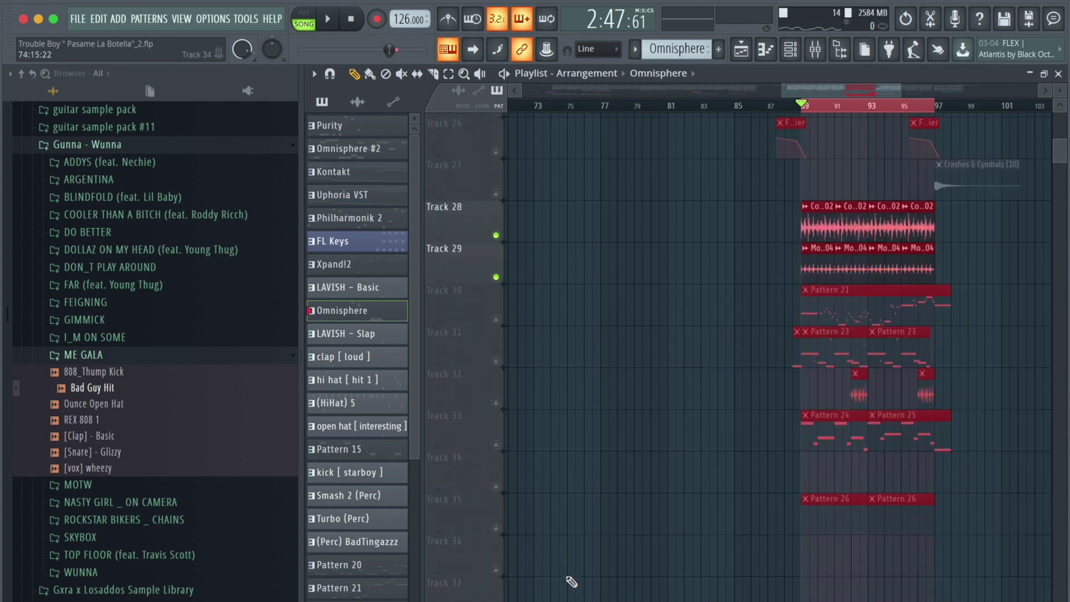
left_click(495, 527)
key("space")
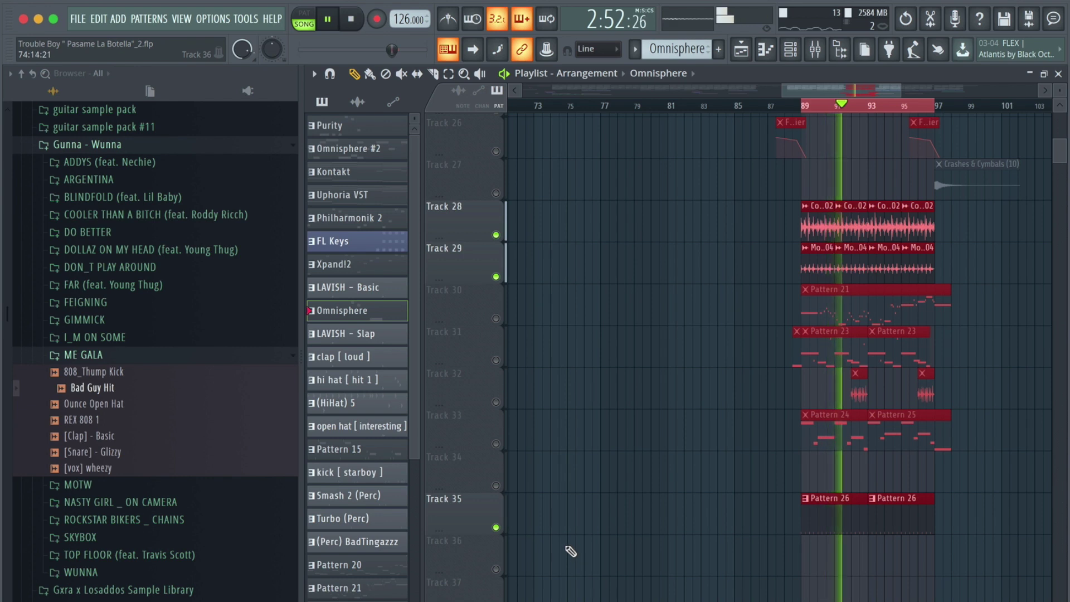
key("space")
Step: Unmute Track 30 and play Pattern 21's Kontakt #3 notes on their own in the piano roll
left_click(495, 318)
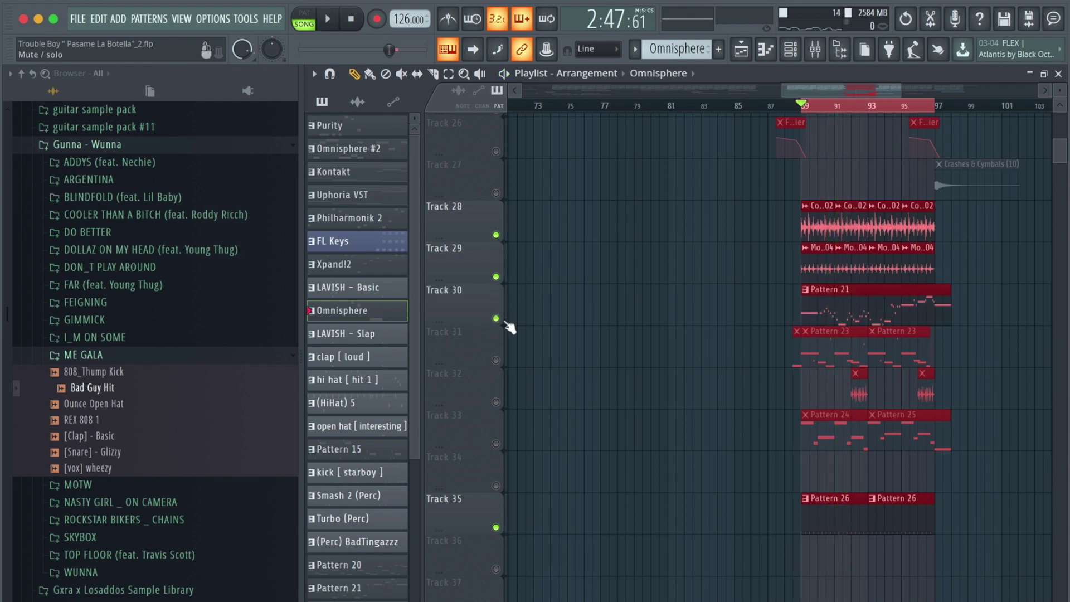
double_click(831, 300)
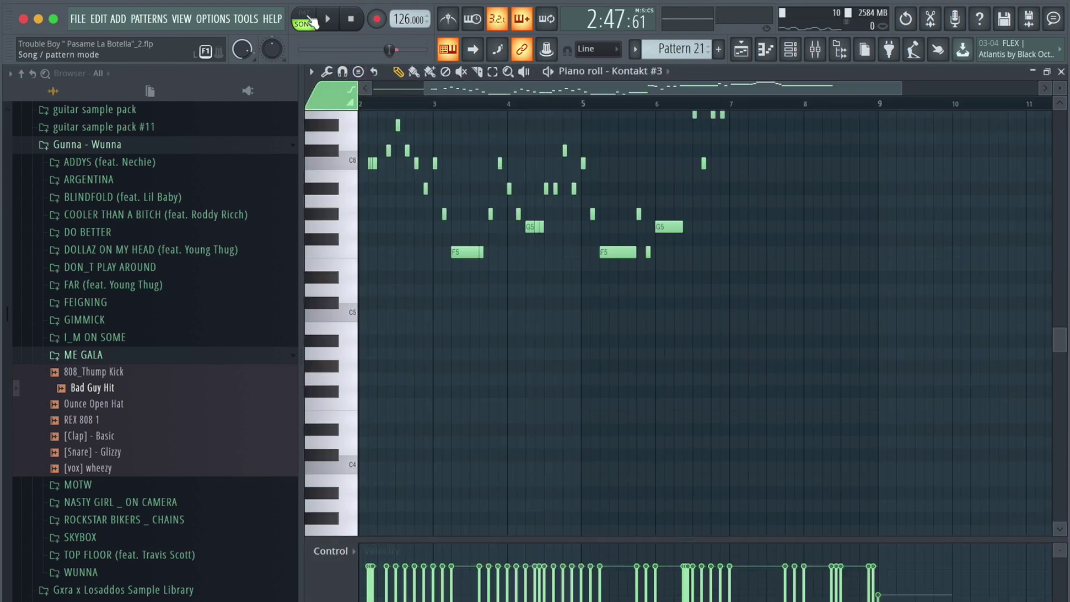
key("space")
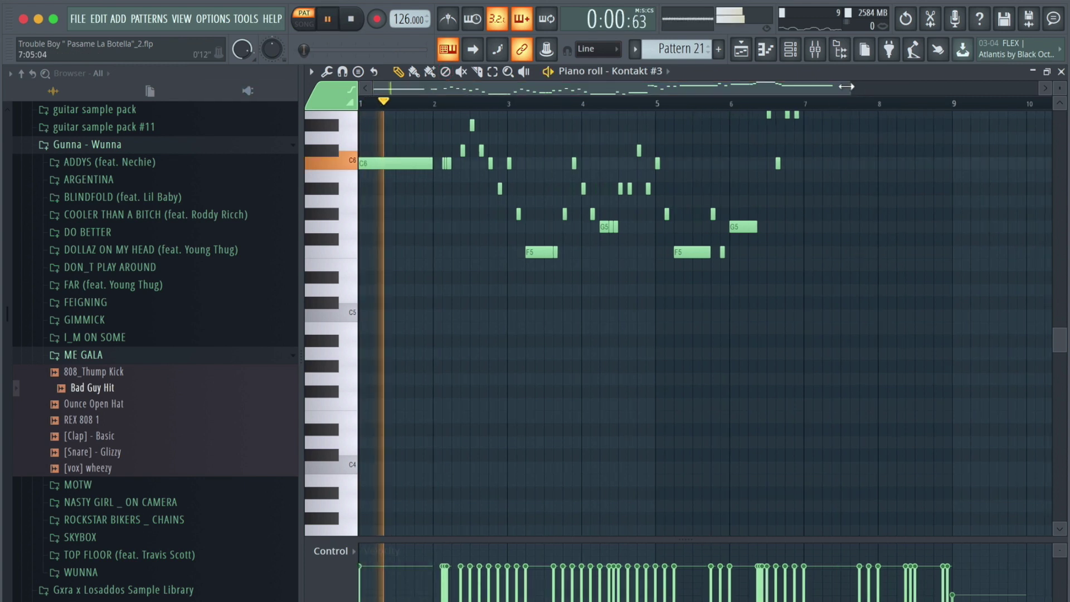
scroll(702, 301, "up", 3)
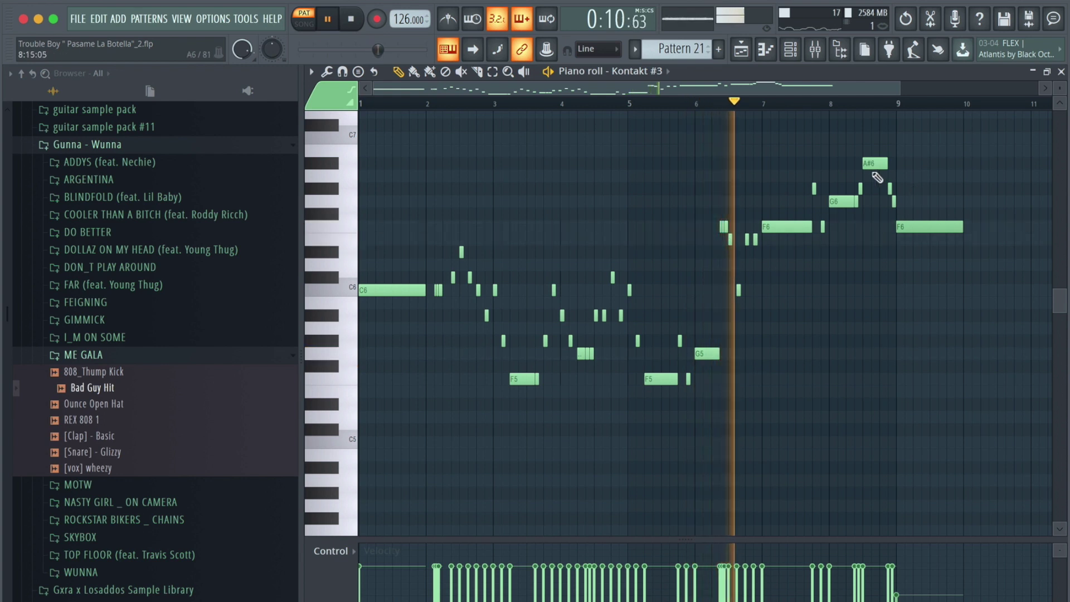
Step: Return to the playlist, unmute Tracks 31, 32 and 33, and play them with the unmuted tracks from bar 89 in song mode
left_click(741, 49)
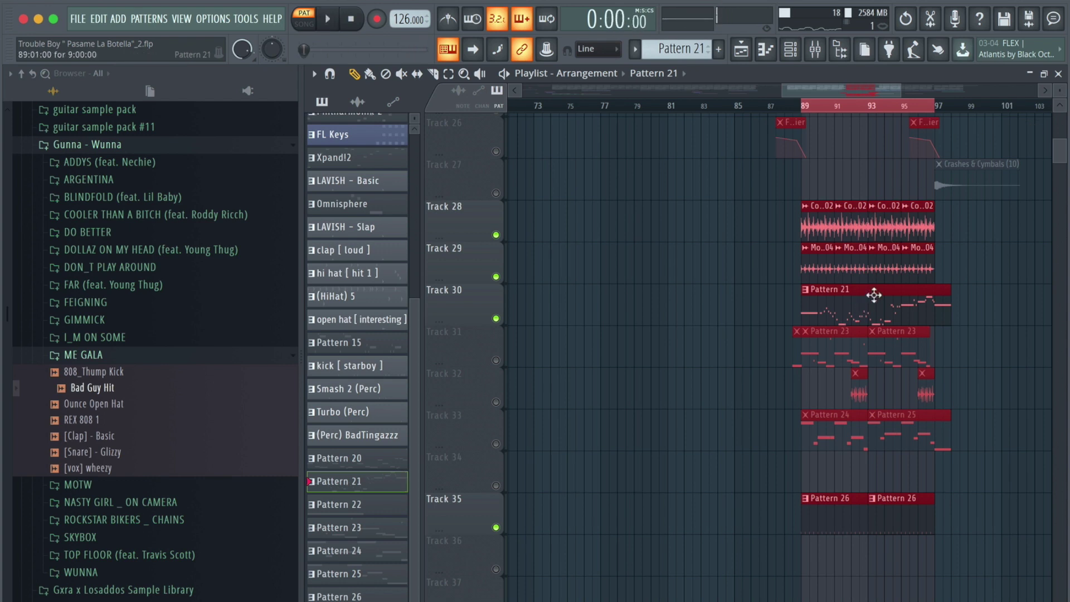
left_click(496, 361)
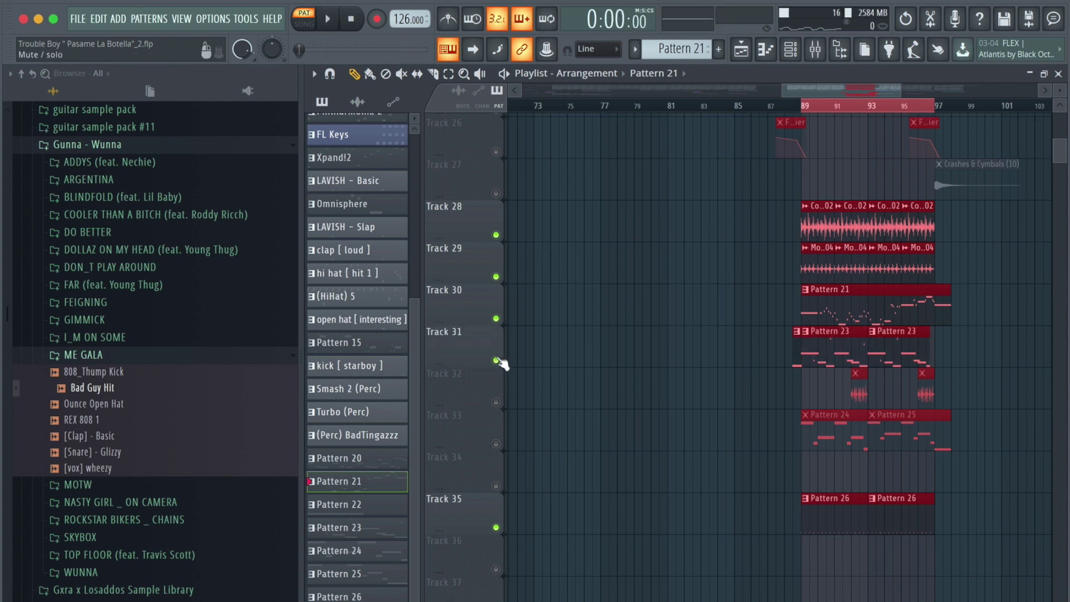
left_click(496, 444)
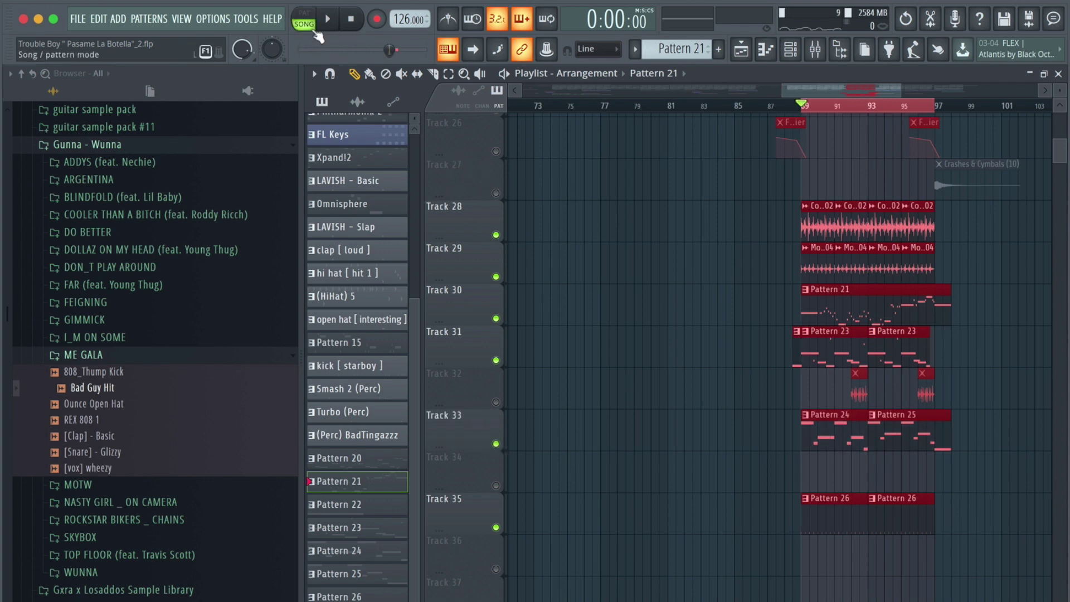
key("space")
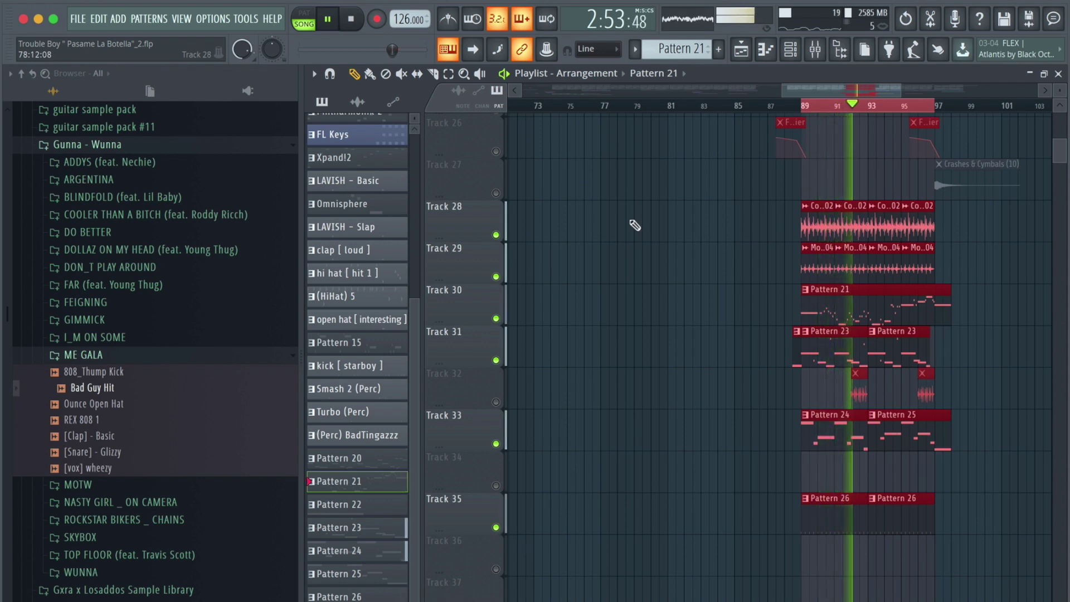
left_click(495, 401)
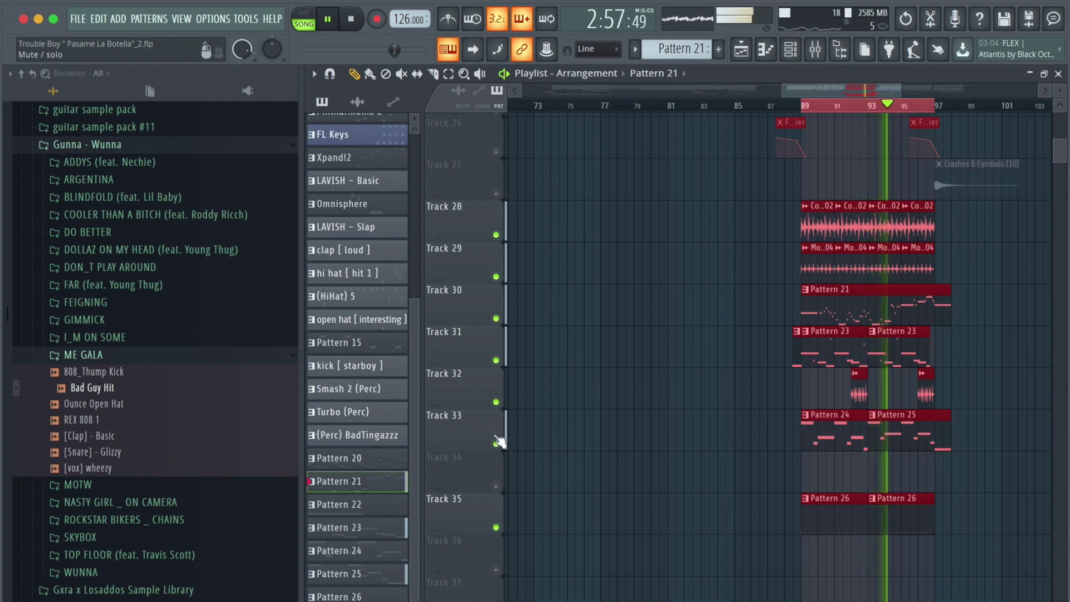
key("space")
Step: Unmute all remaining tracks, play the full mix from bar 89, and extend the time selection through bar 97
left_click(495, 444)
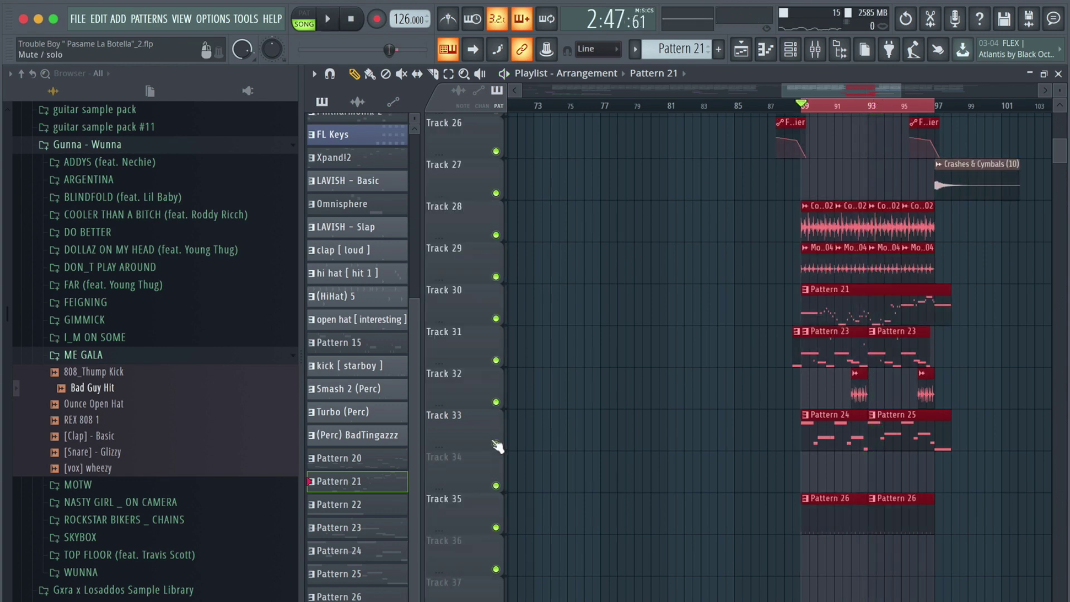
key("space")
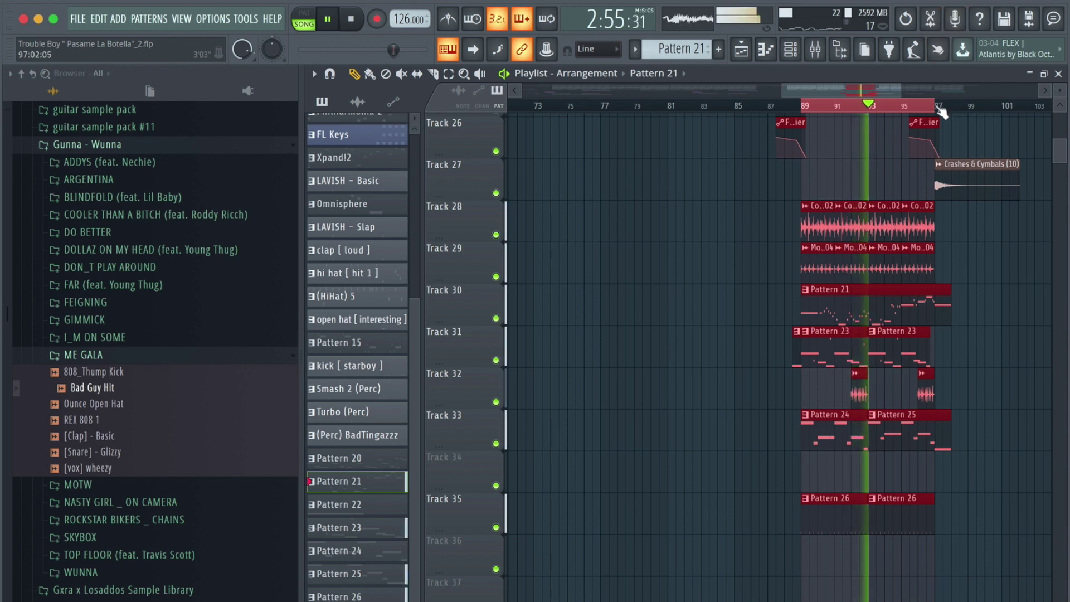
left_click_drag(945, 112, 950, 109)
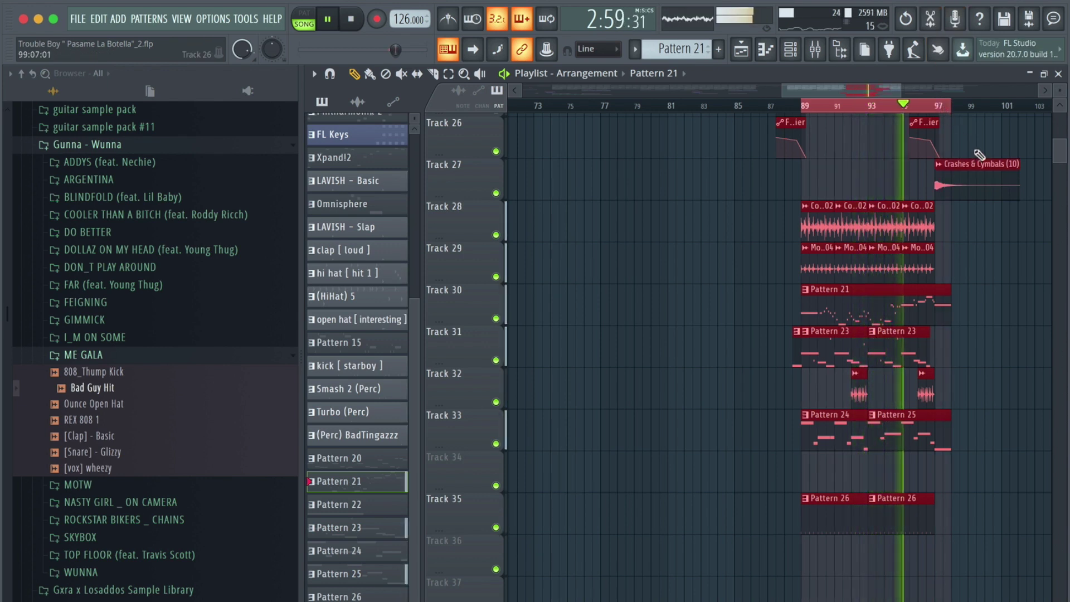
scroll(925, 187, "up", 5)
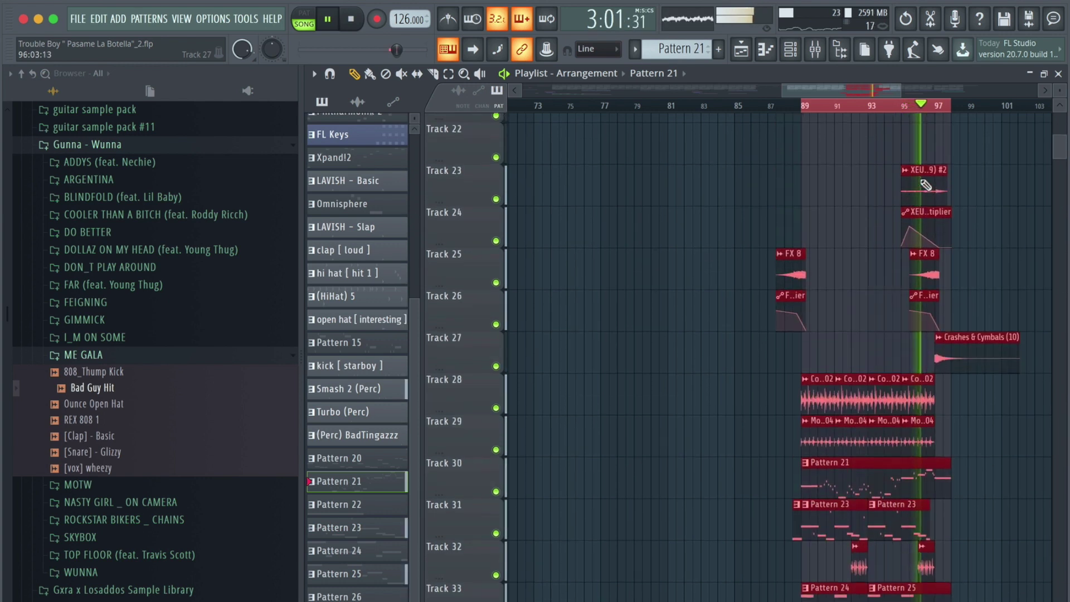